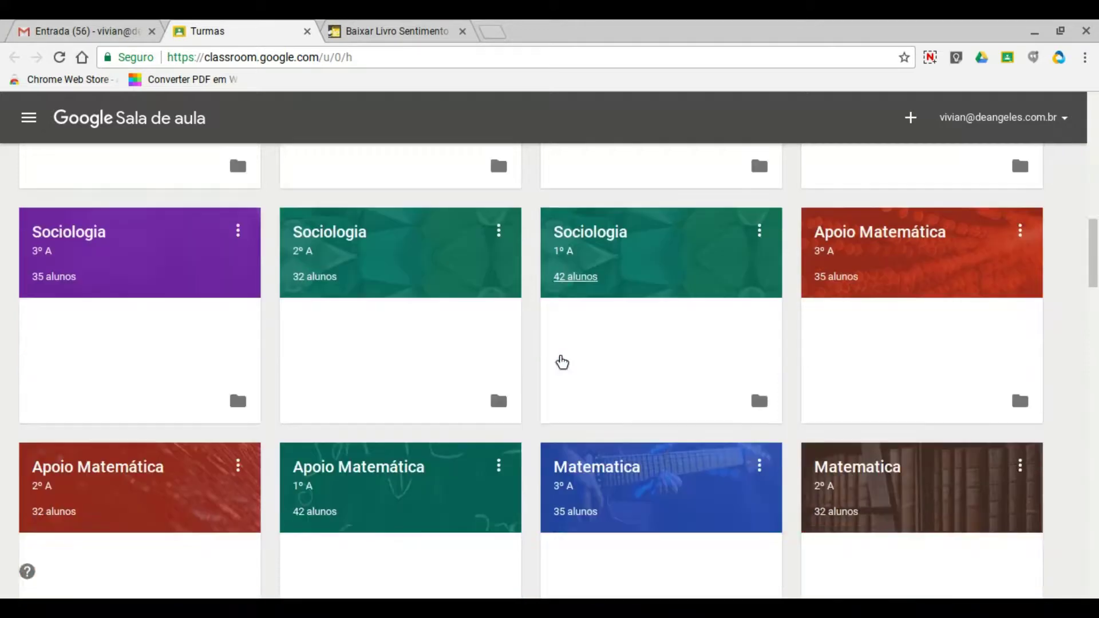
Find the Teste class in the class list, open it and look over its stream page.
scroll(561, 362, "down", 5)
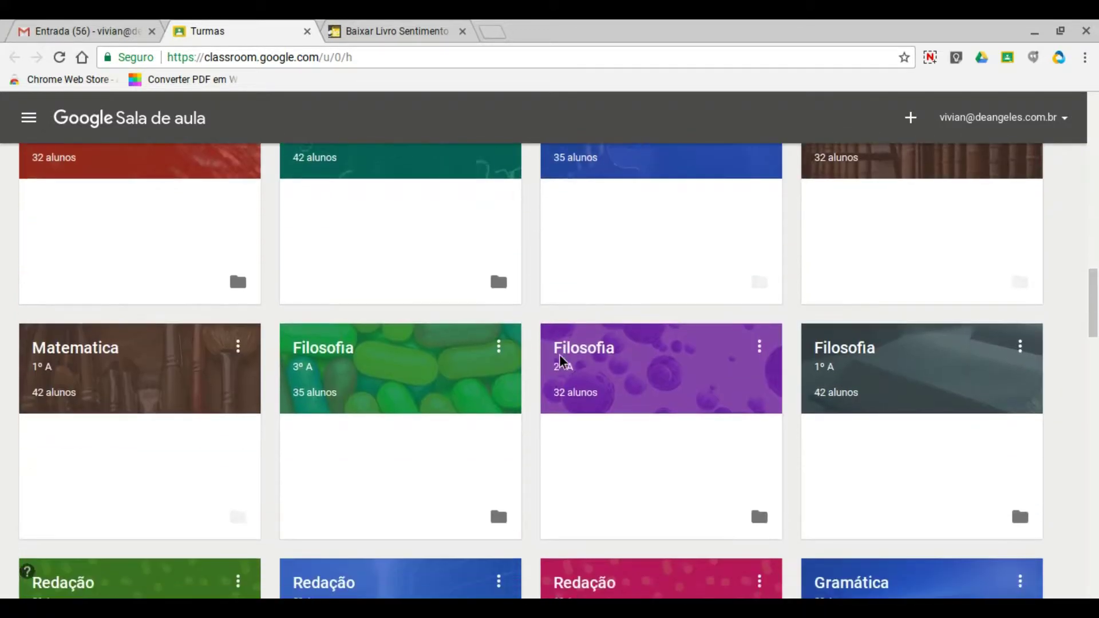
scroll(560, 361, "down", 1)
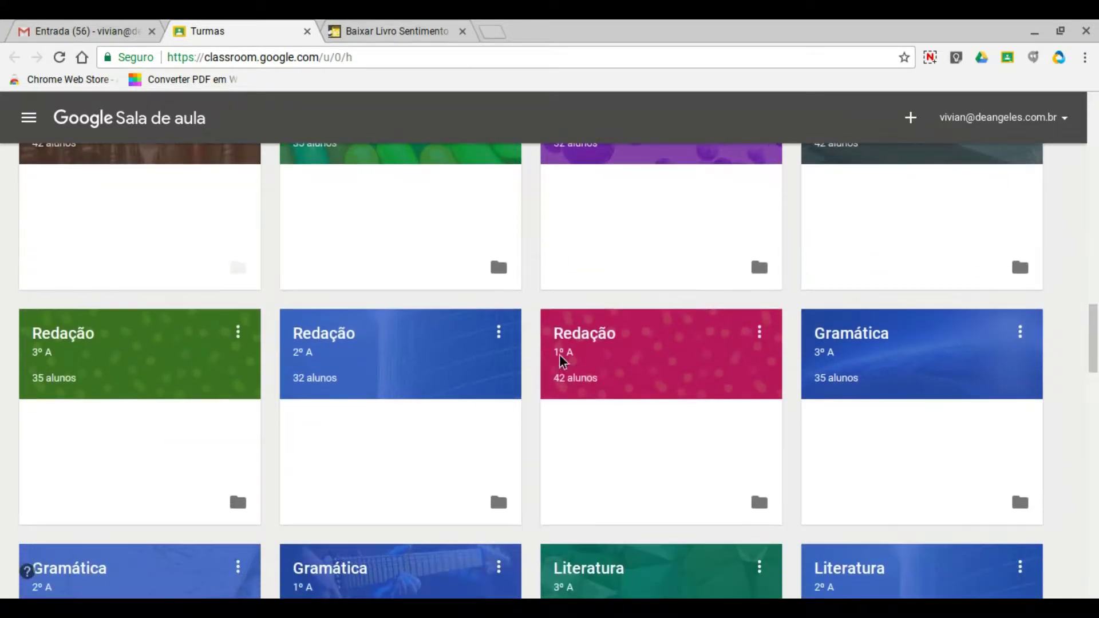
scroll(561, 361, "up", 7)
scroll(560, 361, "up", 15)
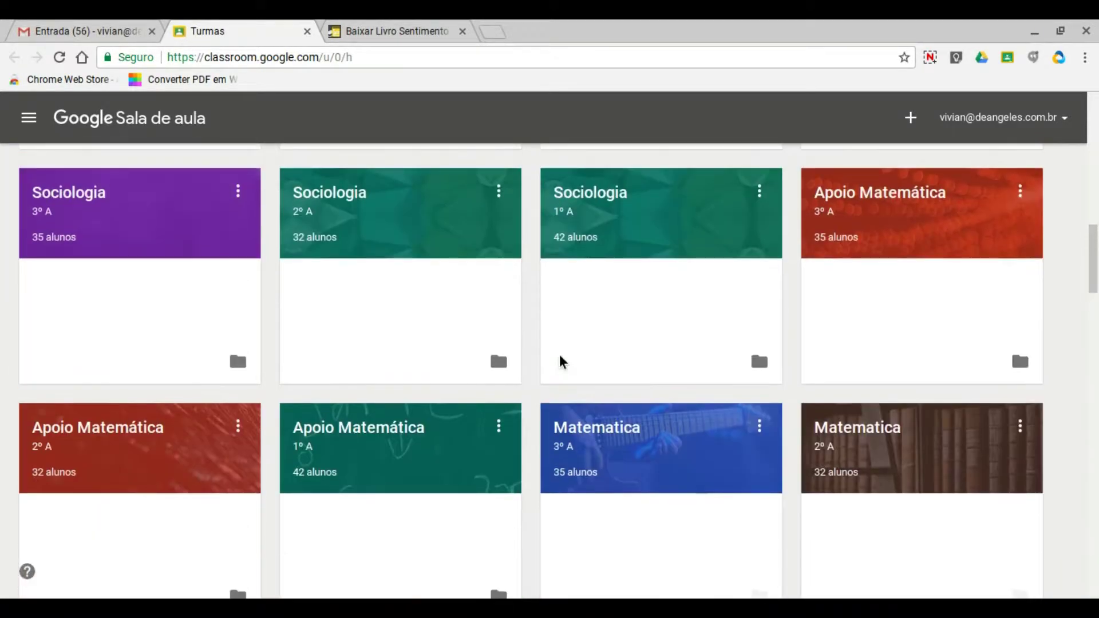
scroll(562, 362, "up", 4)
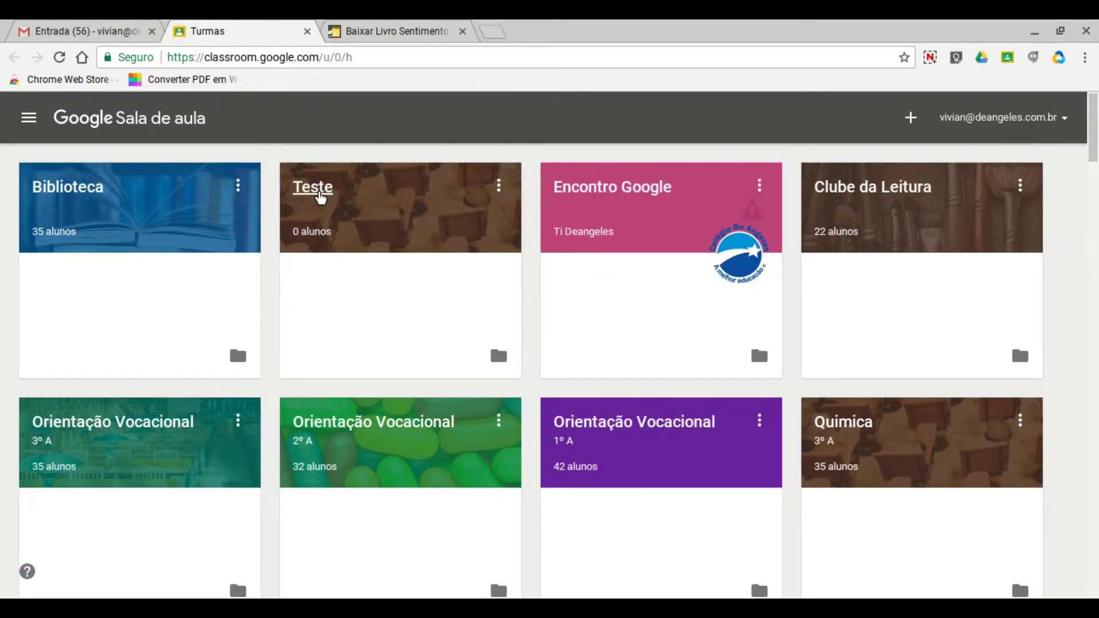
left_click(321, 196)
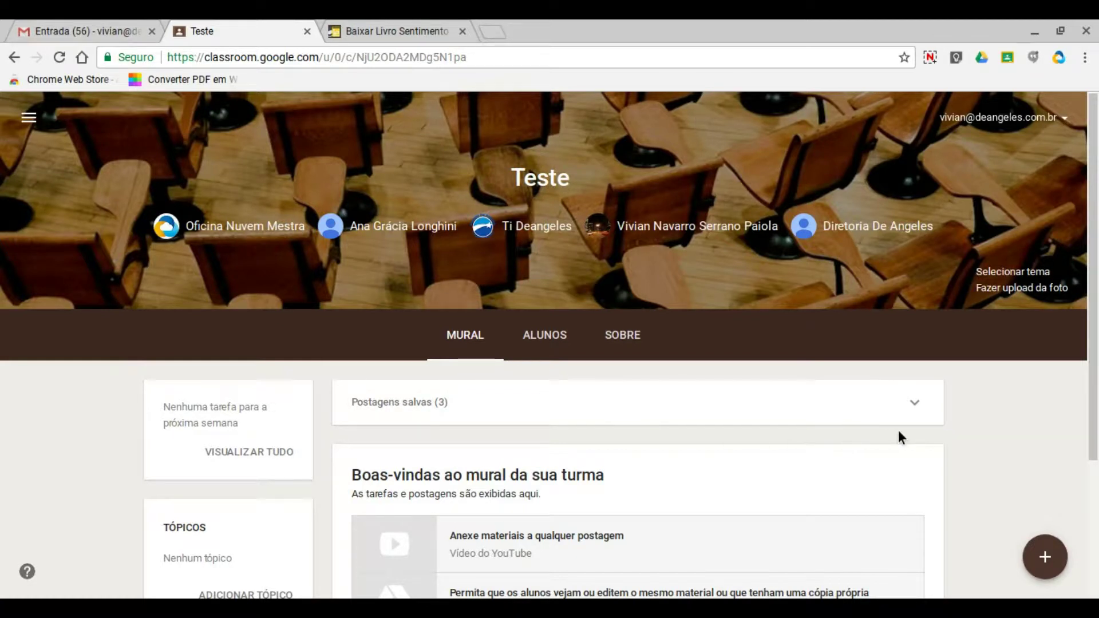
scroll(934, 431, "down", 2)
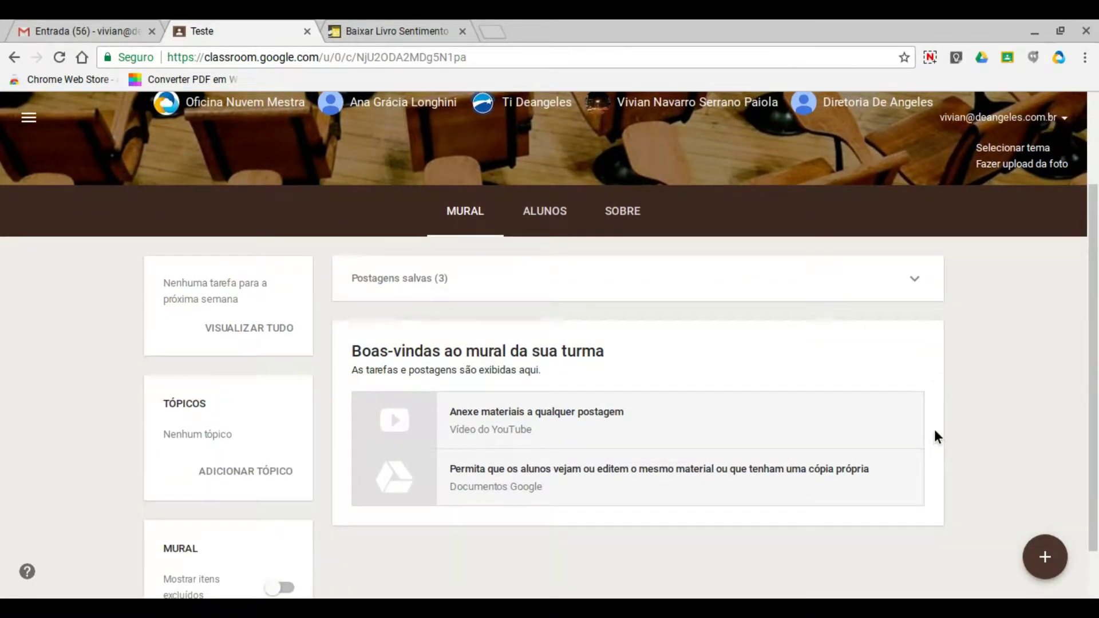
scroll(935, 432, "up", 2)
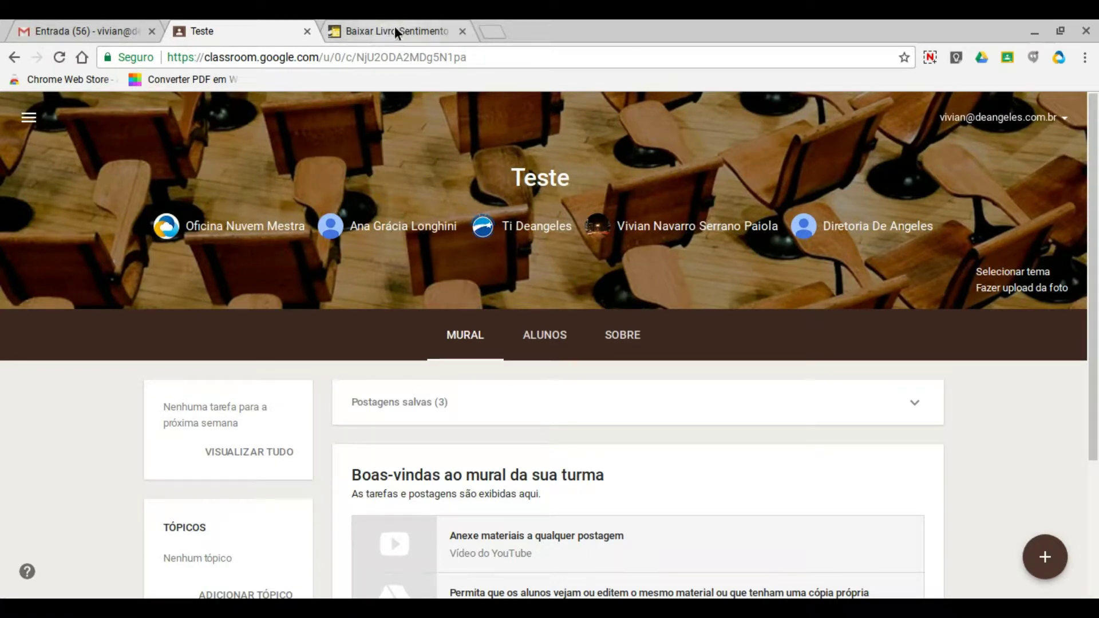
Try to upload a photo from the computer as the Teste class theme.
left_click(488, 32)
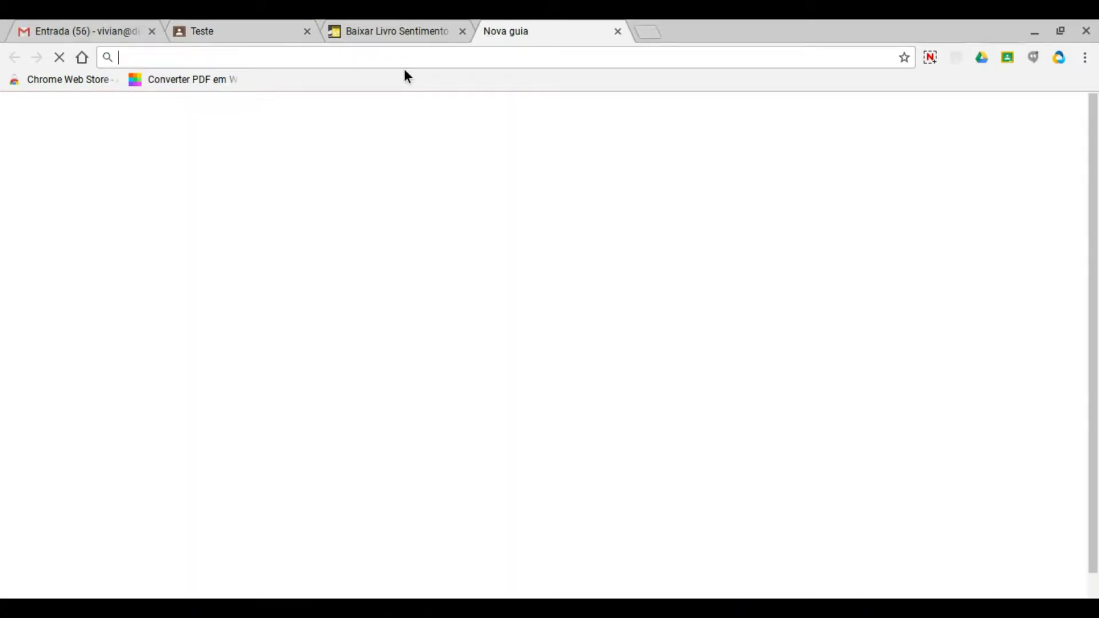
left_click(228, 31)
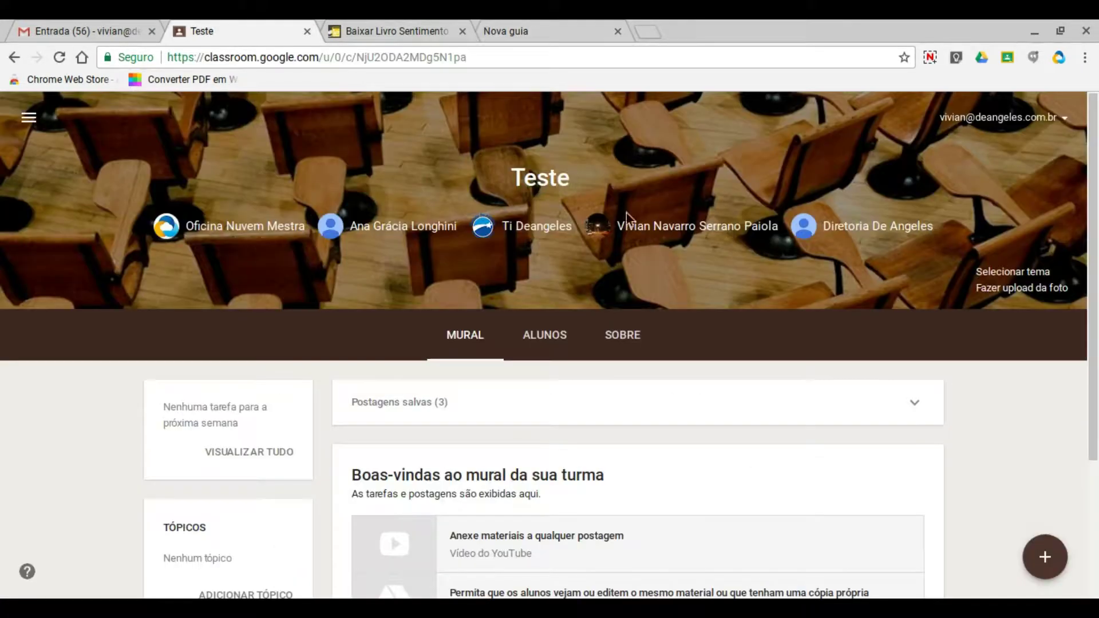
left_click(1033, 293)
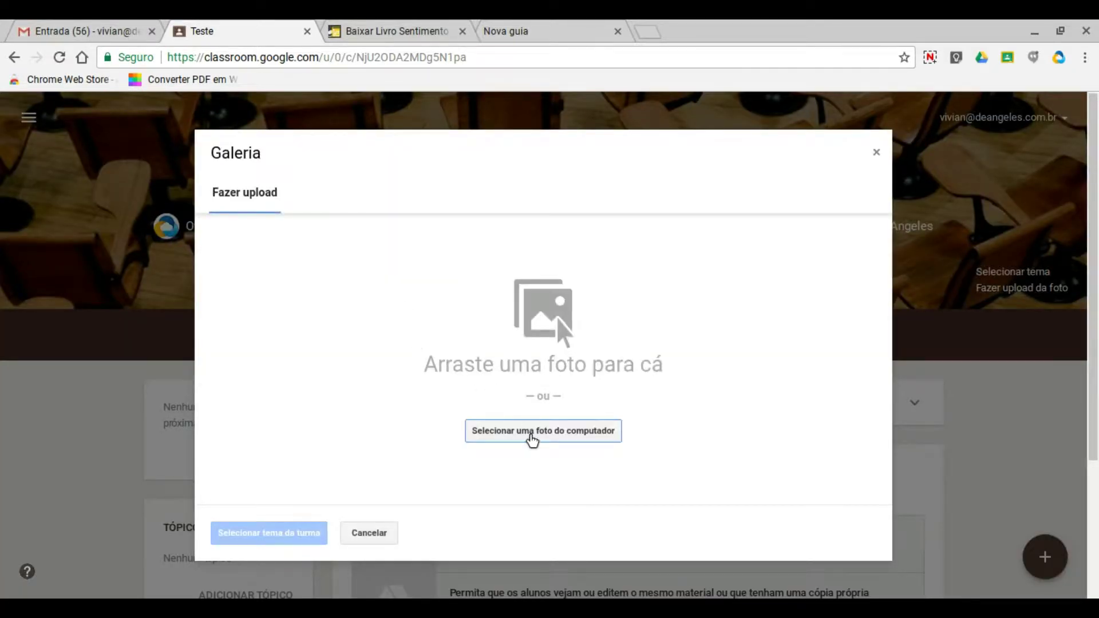
left_click(533, 436)
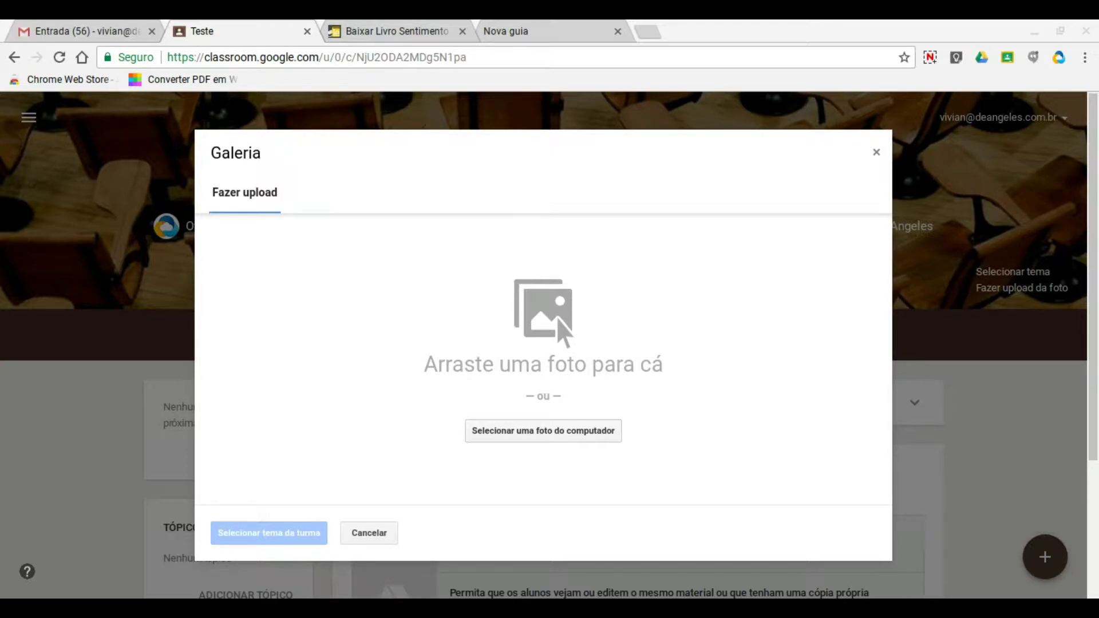
left_click(877, 153)
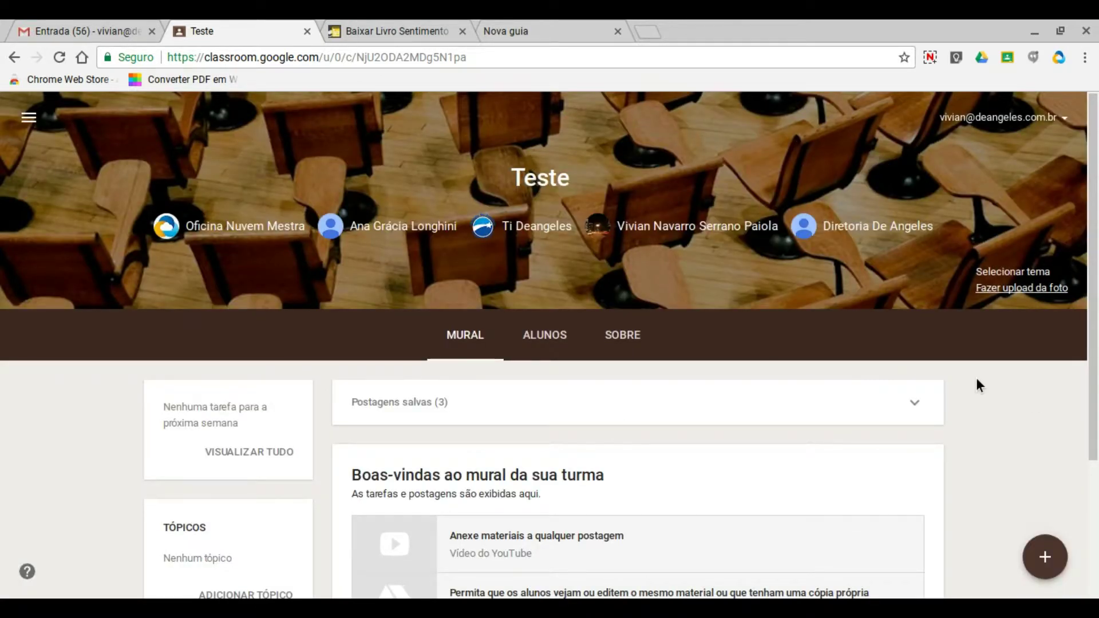
Restrict student permissions in the Teste class to commenting only ("Os alunos só podem comentar").
scroll(939, 360, "down", 2)
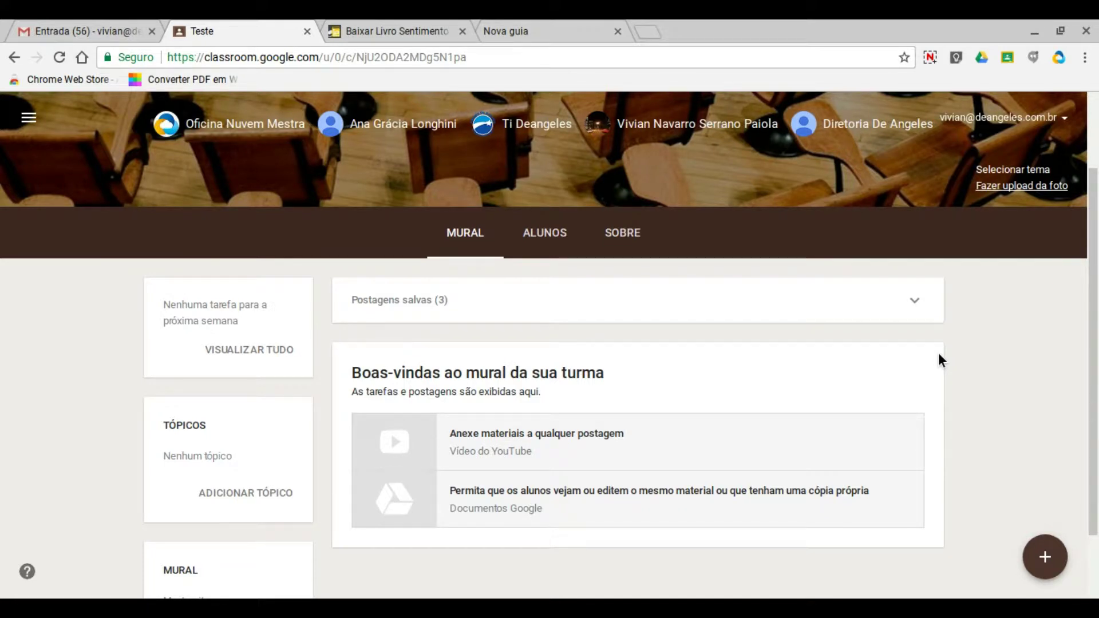
mouse_move(1045, 558)
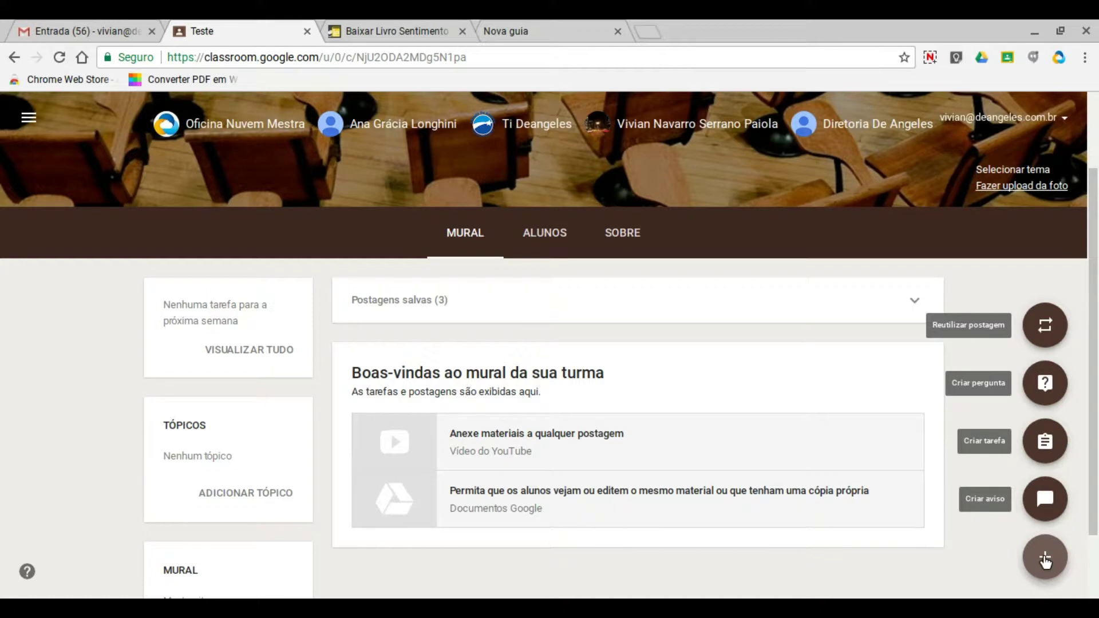
left_click(537, 232)
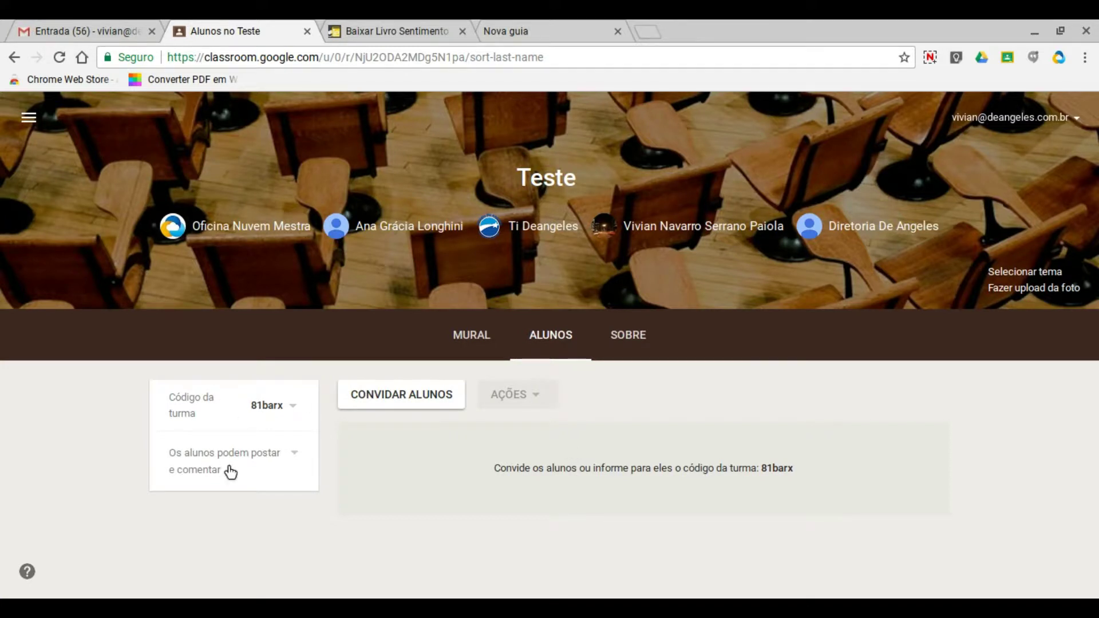
left_click(295, 457)
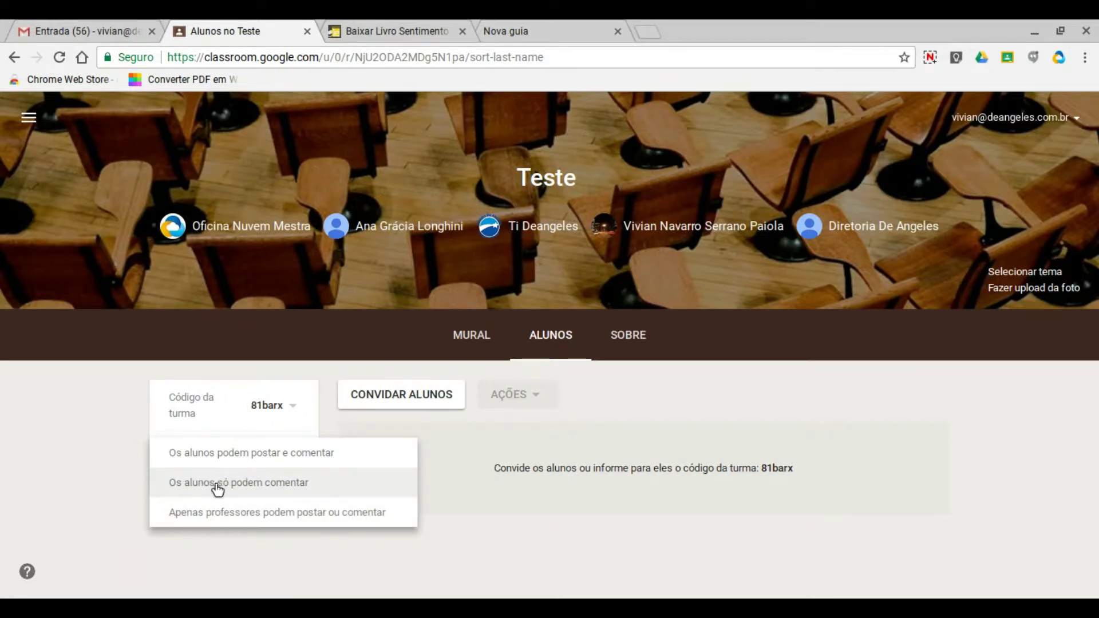
left_click(295, 491)
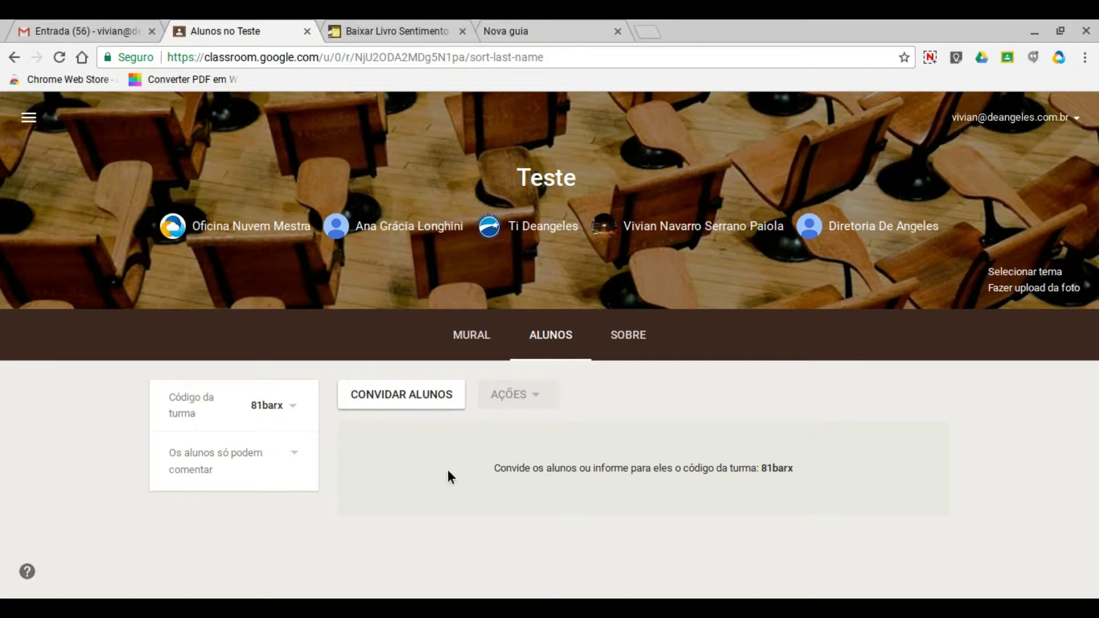
Start a new announcement on the class stream reading "Olá, pessoal!" and, on a second line, "Sejam bem vindos à nossa sale teste".
left_click(471, 337)
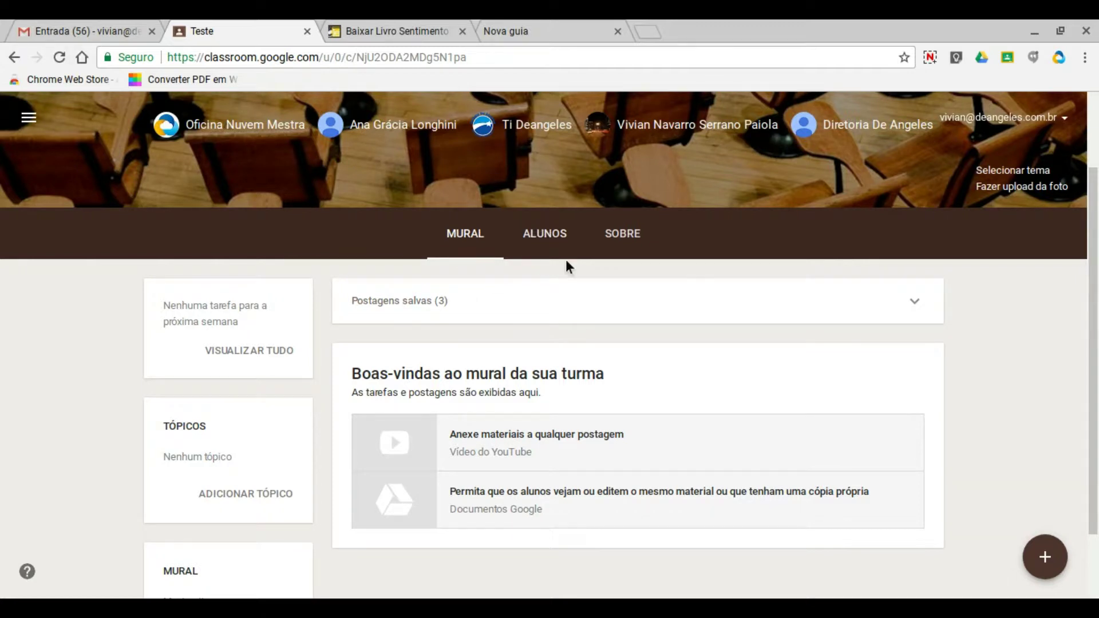
left_click(1043, 560)
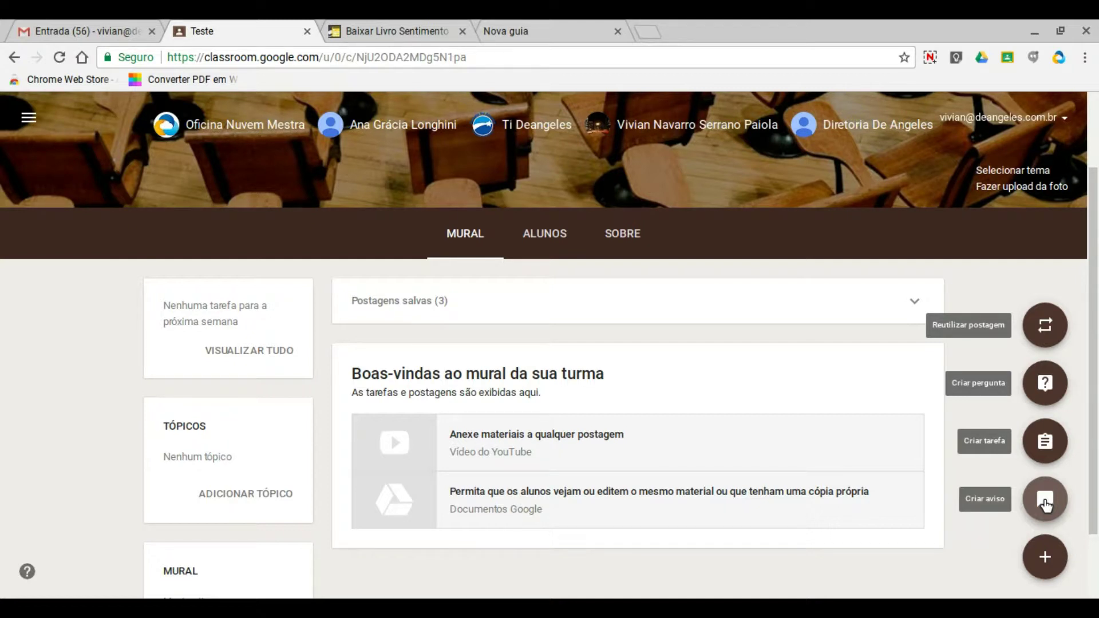
left_click(1045, 503)
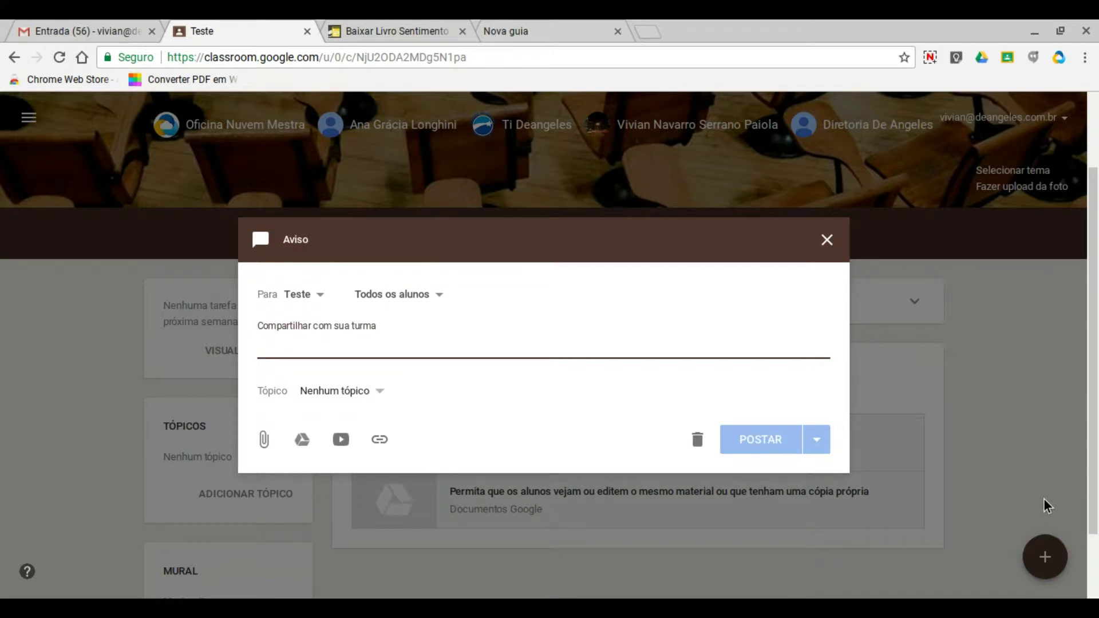
type("Ol")
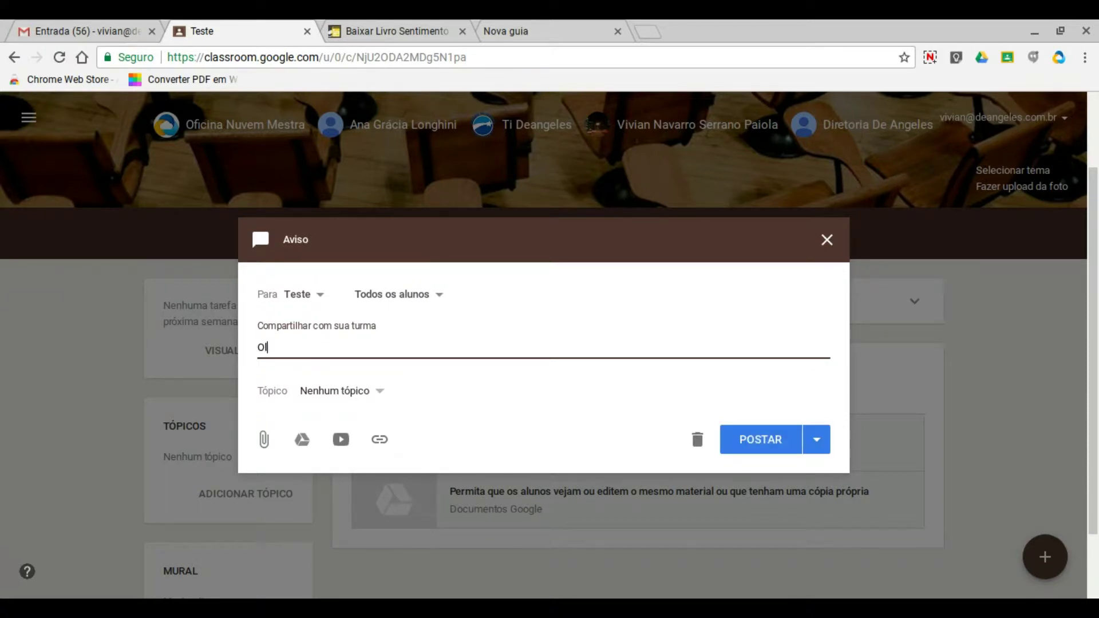
type("á, pessoal!")
key("Return")
type("Sejam bem vin")
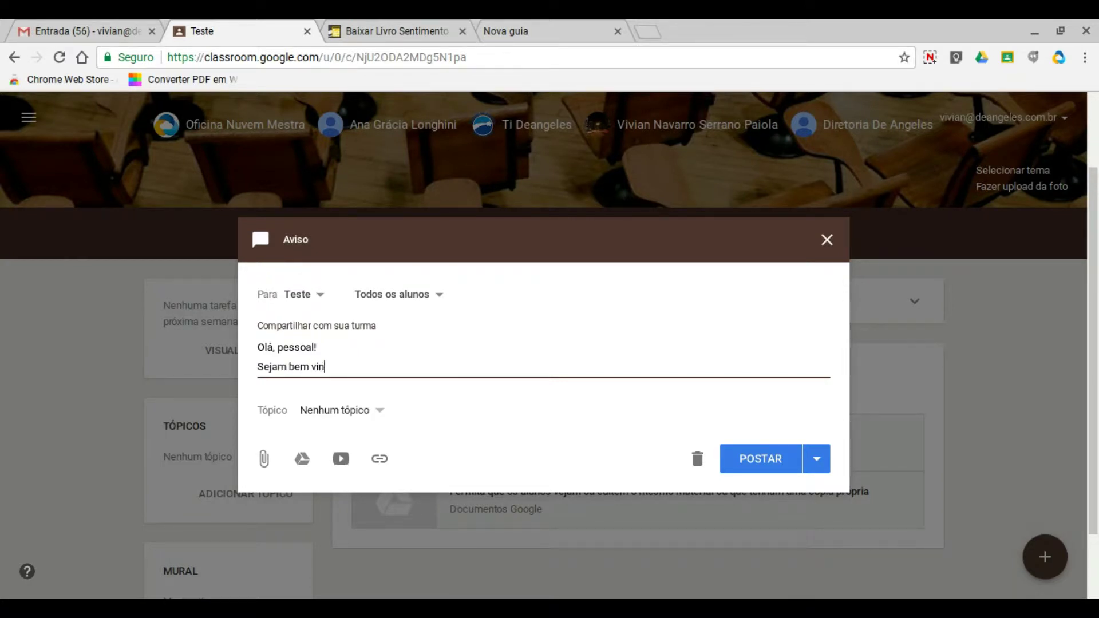
type("dos à nossa sale teste")
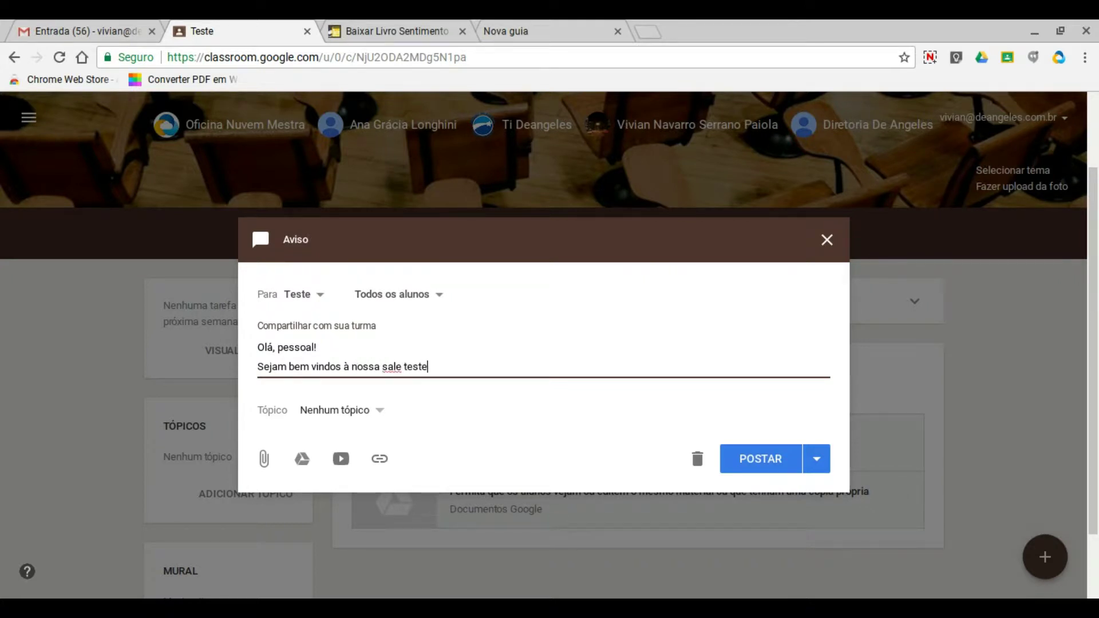
Correct the end of the announcement's second line to read "sala Teste!".
key("Left")
key("Left")
key("Left")
key("Left")
key("Left")
key("Left")
key("BackSpace")
type("a")
key("Delete")
type("T")
key("End")
type("!")
Examine the Google Drive and YouTube attachment options, including a video search for "biologia" and the URL option, without attaching anything.
left_click(302, 460)
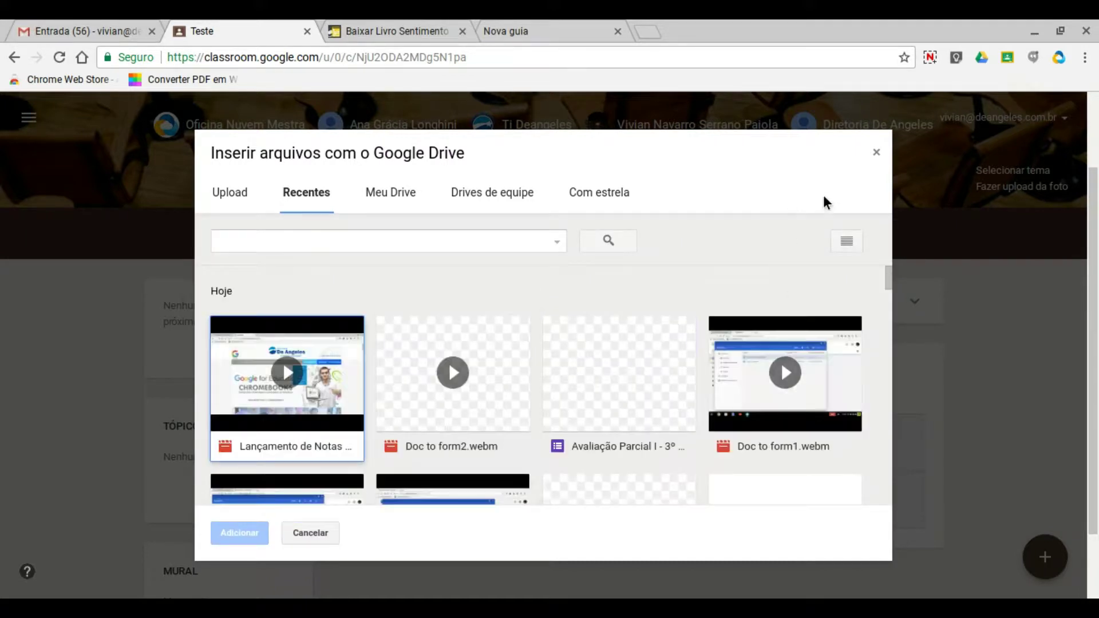
left_click(876, 152)
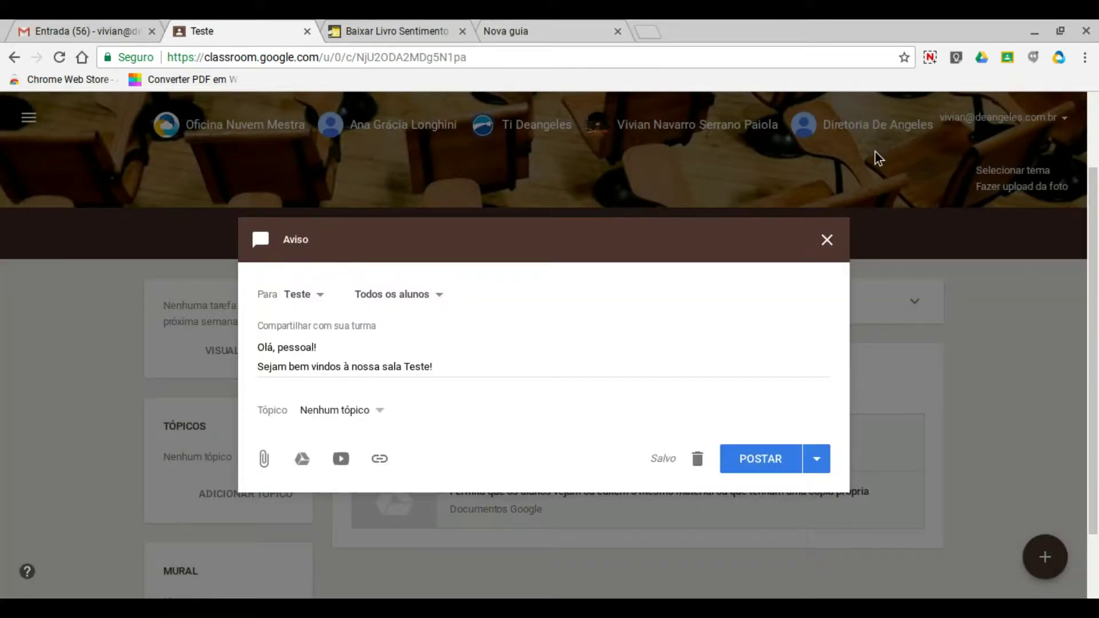
left_click(340, 461)
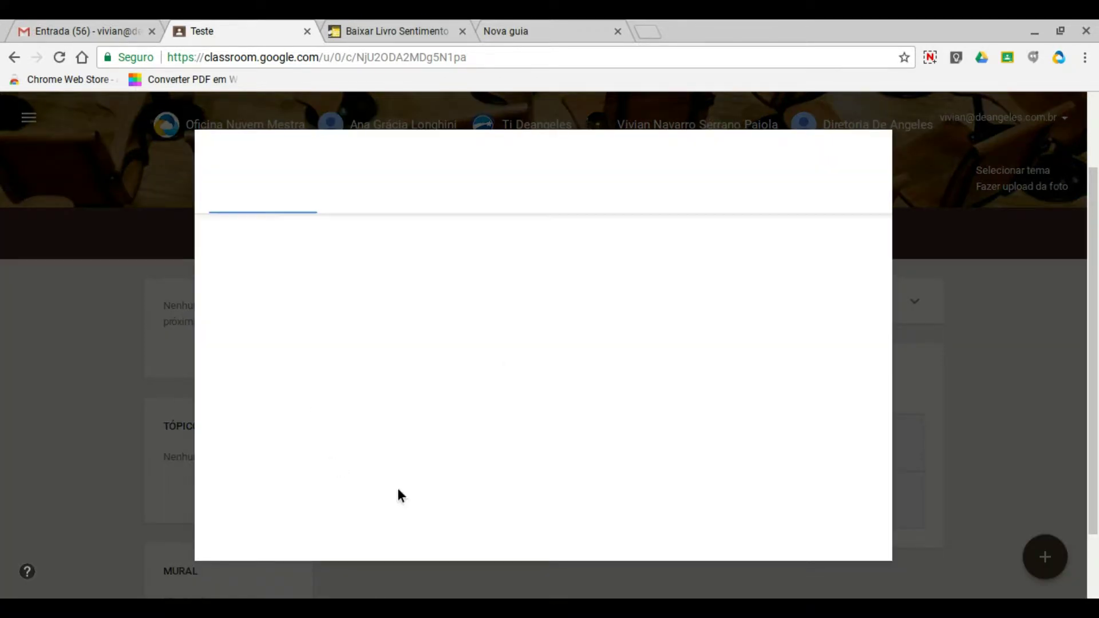
type("biologia")
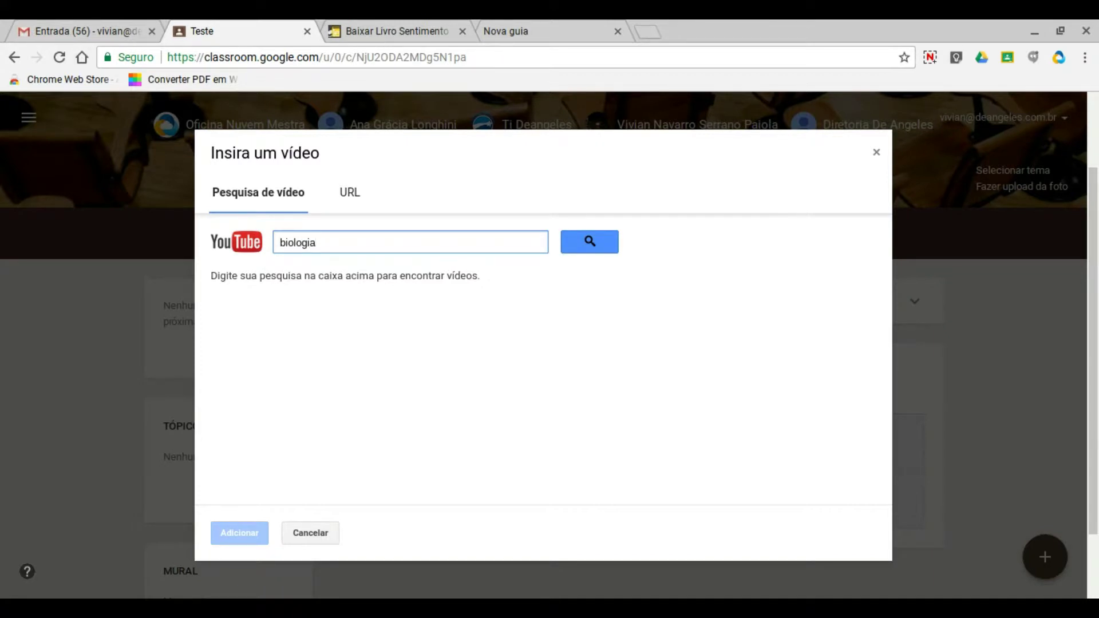
key("Return")
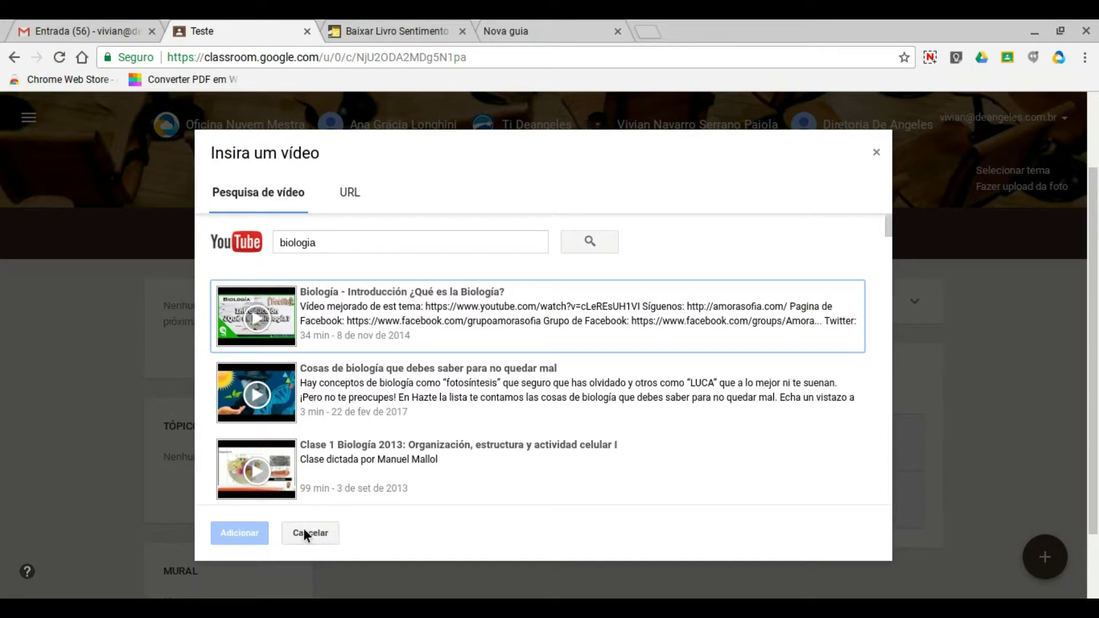
left_click(356, 194)
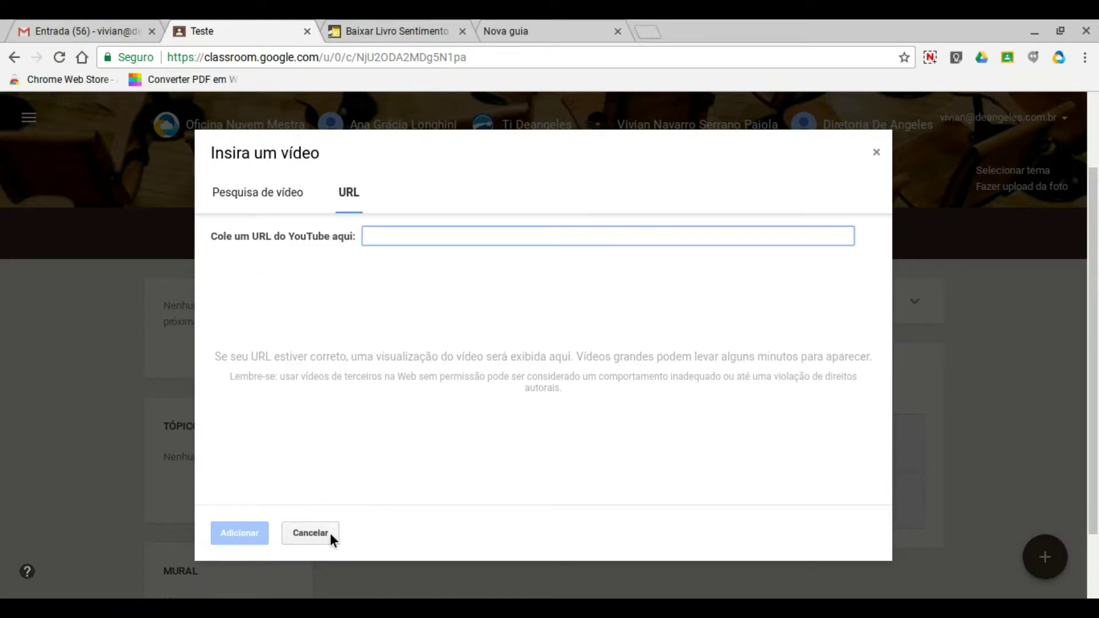
left_click(311, 533)
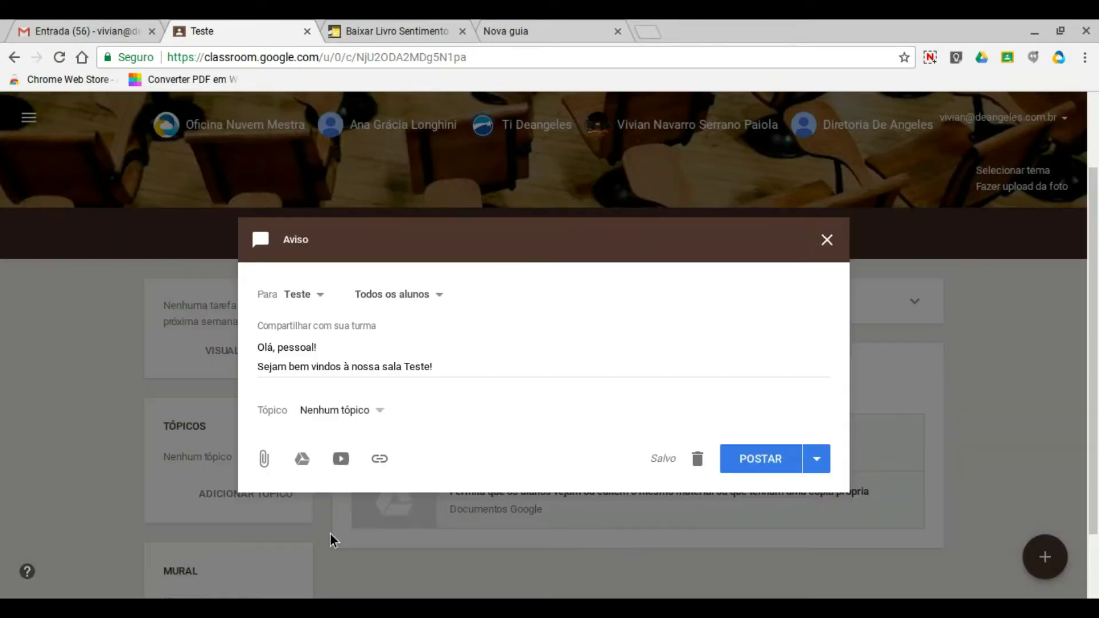
Create a new topic named "1º Bimestre" for the announcement.
left_click(379, 416)
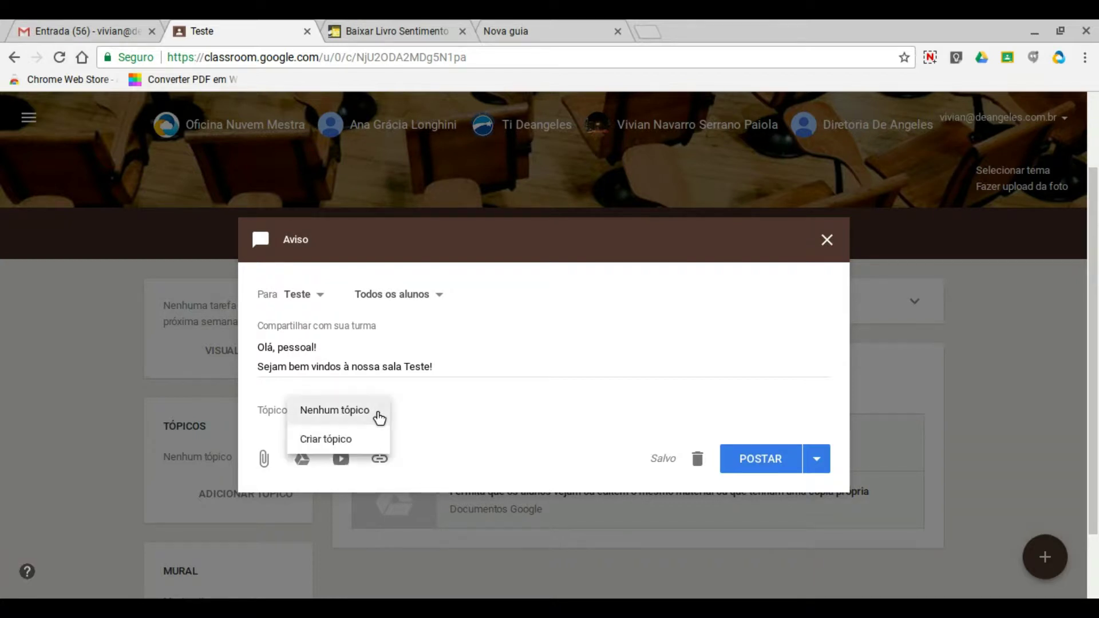
left_click(336, 441)
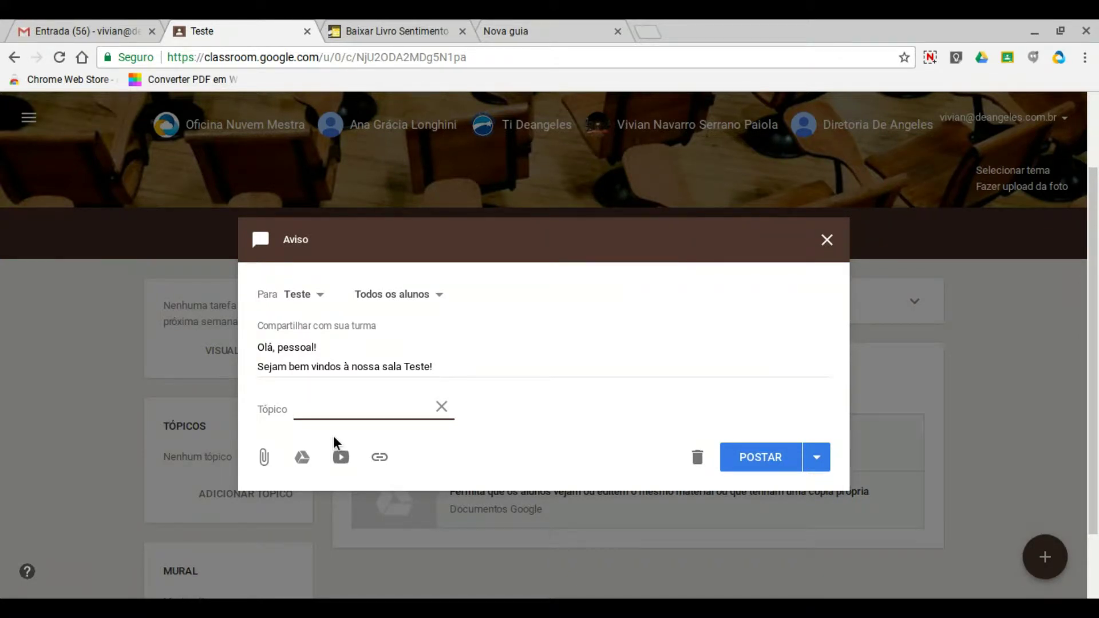
type("1º Bimestre")
Examine the date and time options for scheduling the announcement without scheduling it.
left_click(816, 458)
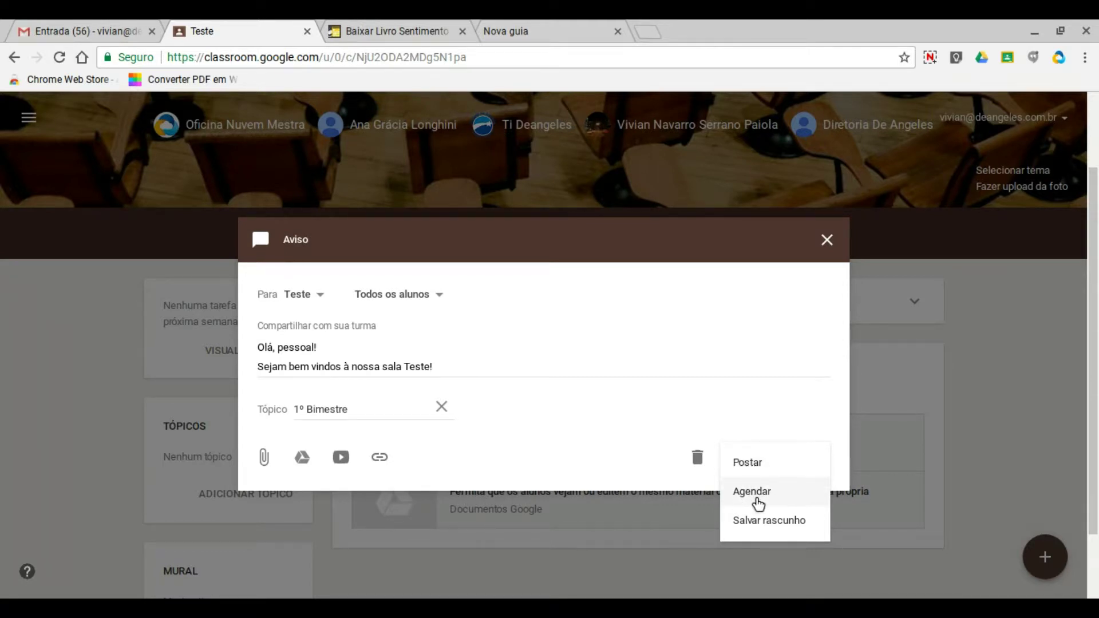
left_click(756, 500)
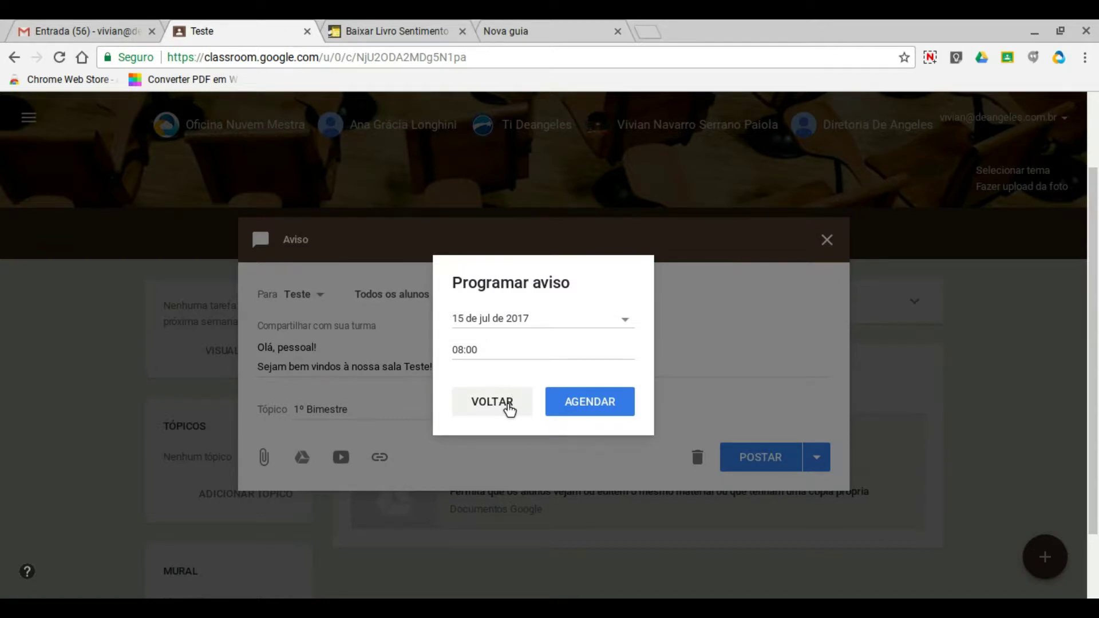
left_click(509, 407)
Post the welcome announcement to the class immediately.
left_click(817, 458)
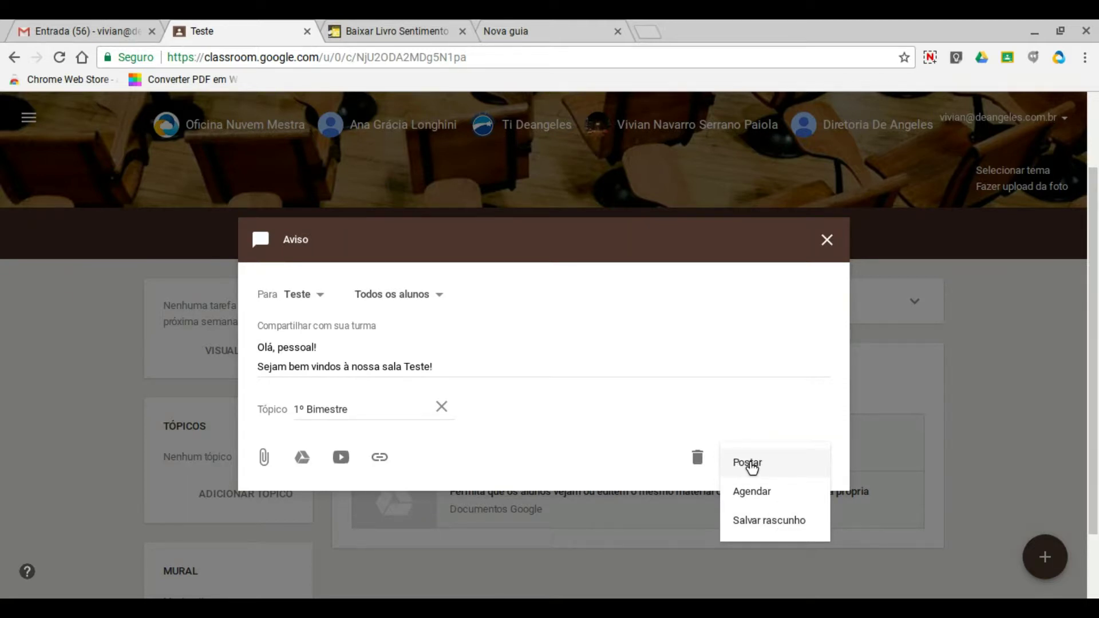
left_click(750, 463)
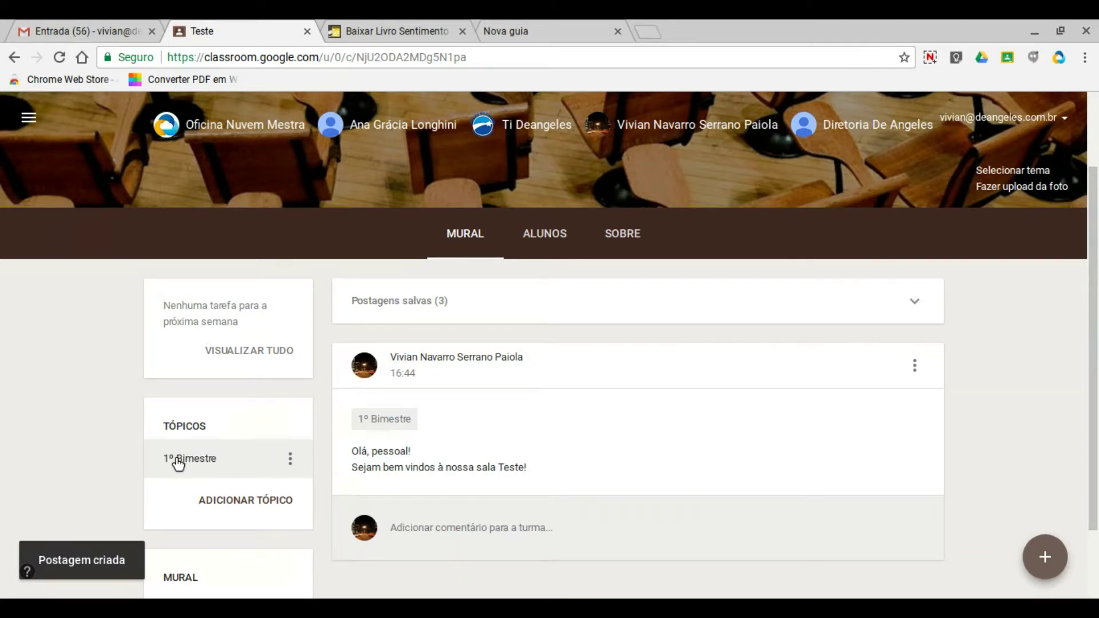
Start a new announcement under the existing topic 1º Bimestre and close it without posting.
mouse_move(1050, 553)
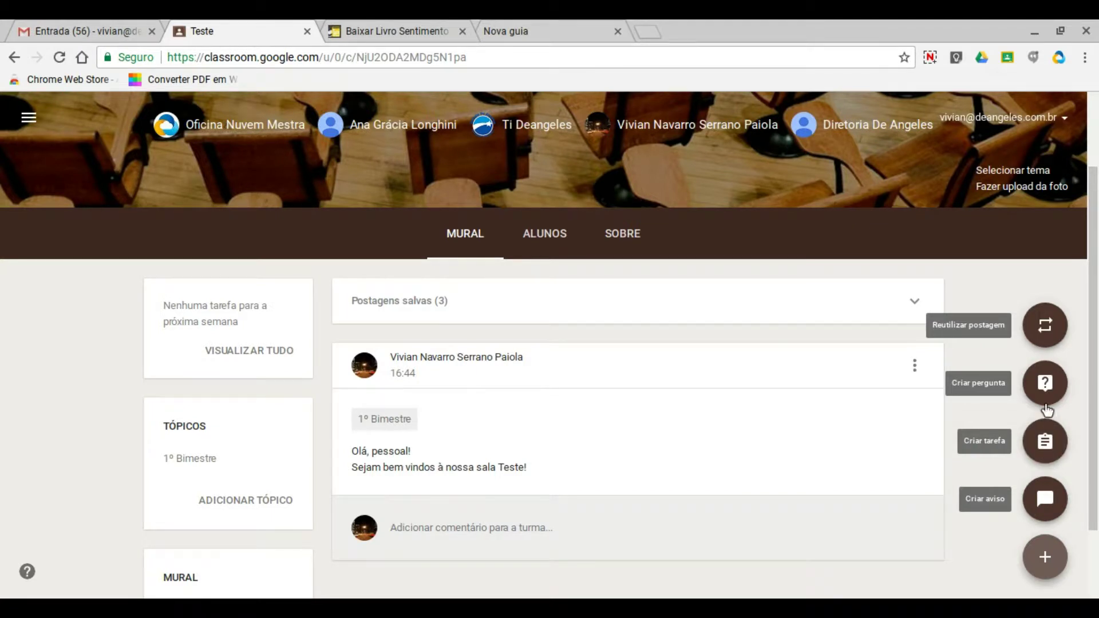
left_click(1039, 497)
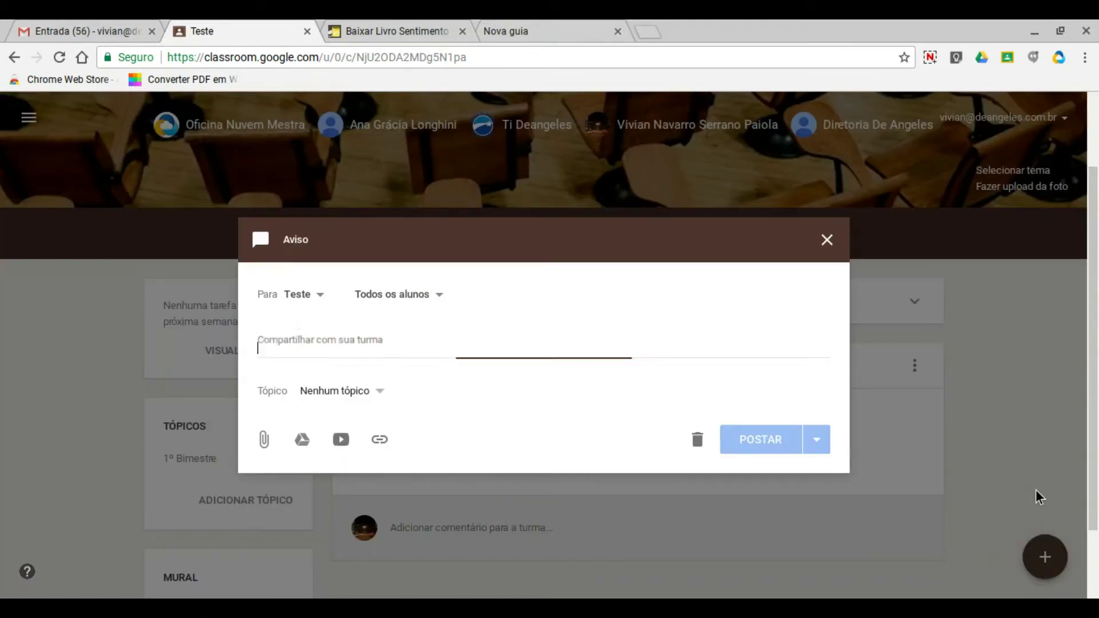
left_click(377, 393)
left_click(347, 463)
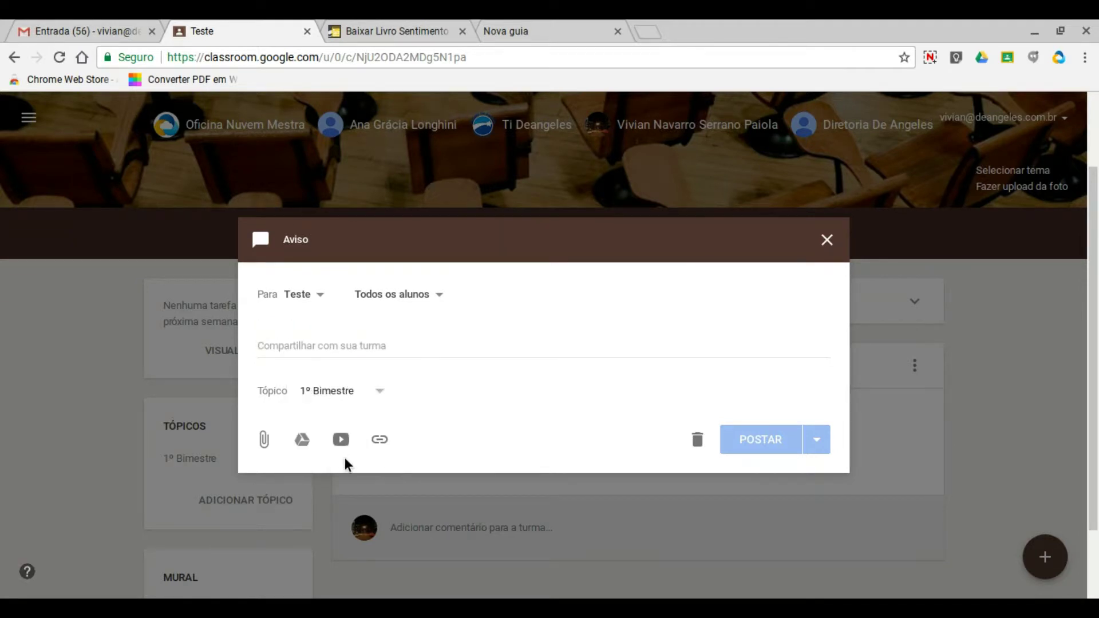
left_click(828, 241)
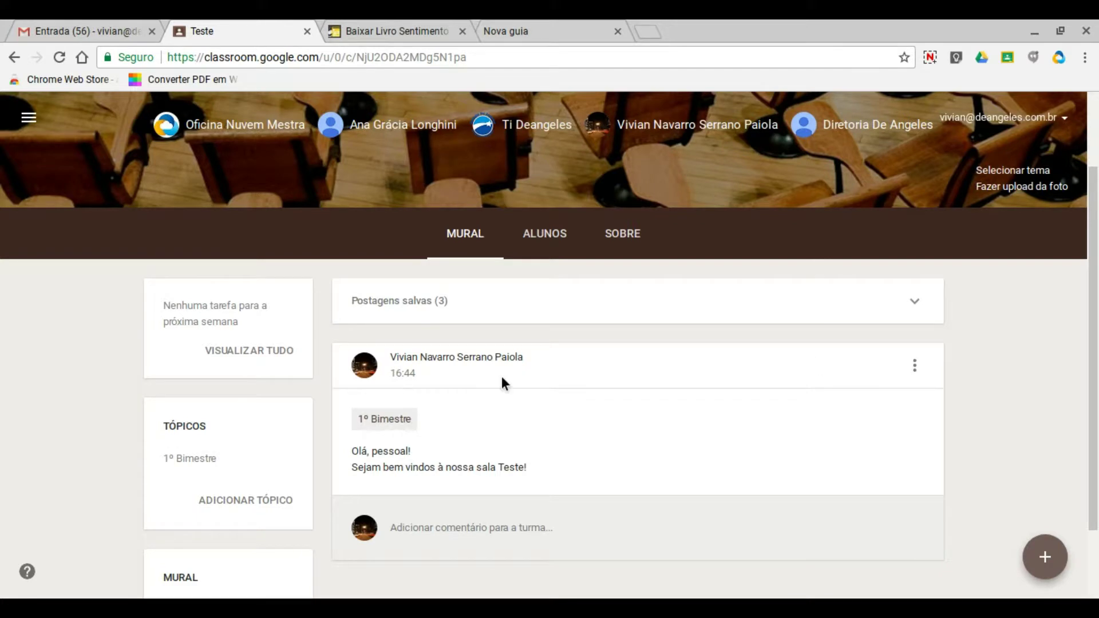
View the posts filed under the topic 1º Bimestre and return to the class stream.
left_click(202, 461)
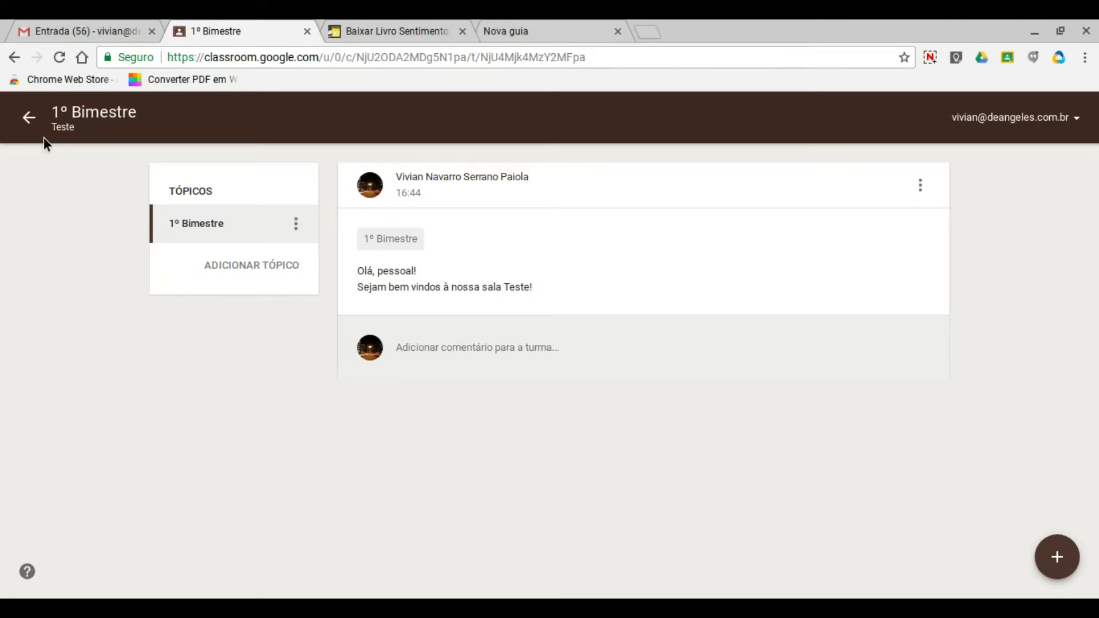
left_click(29, 119)
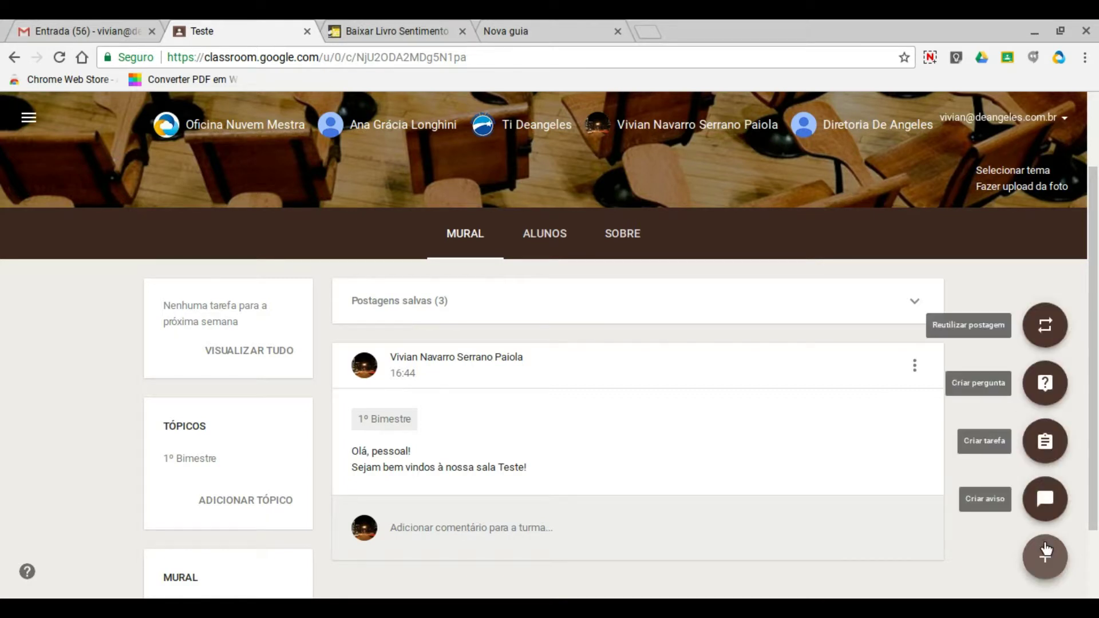
Start a new assignment for the Teste class and check its student recipient options, keeping all students selected.
left_click(1047, 441)
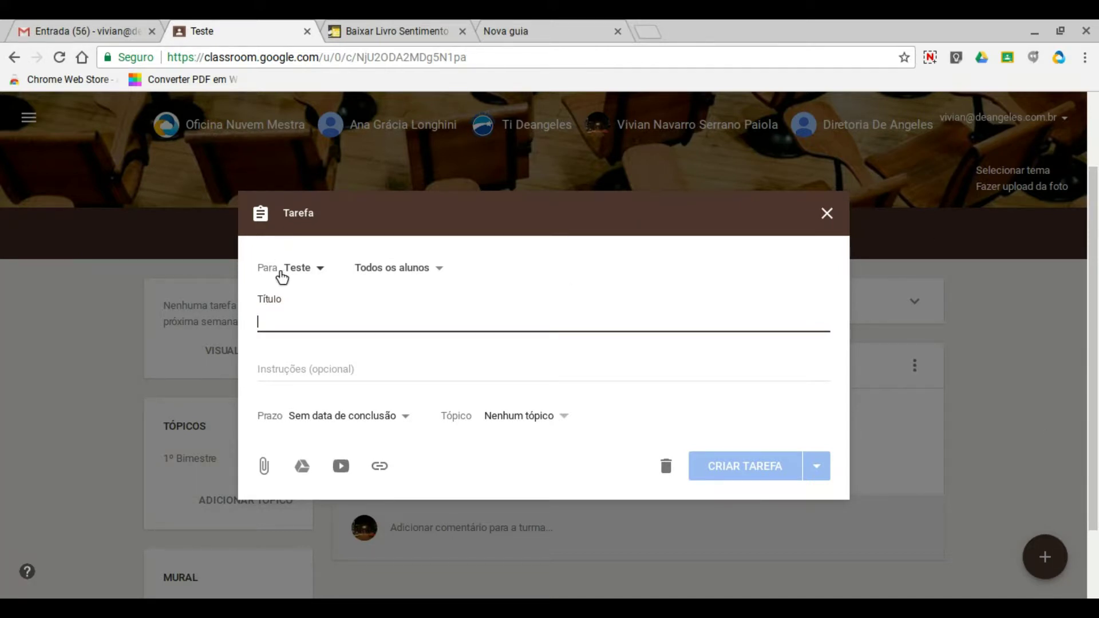
left_click(440, 271)
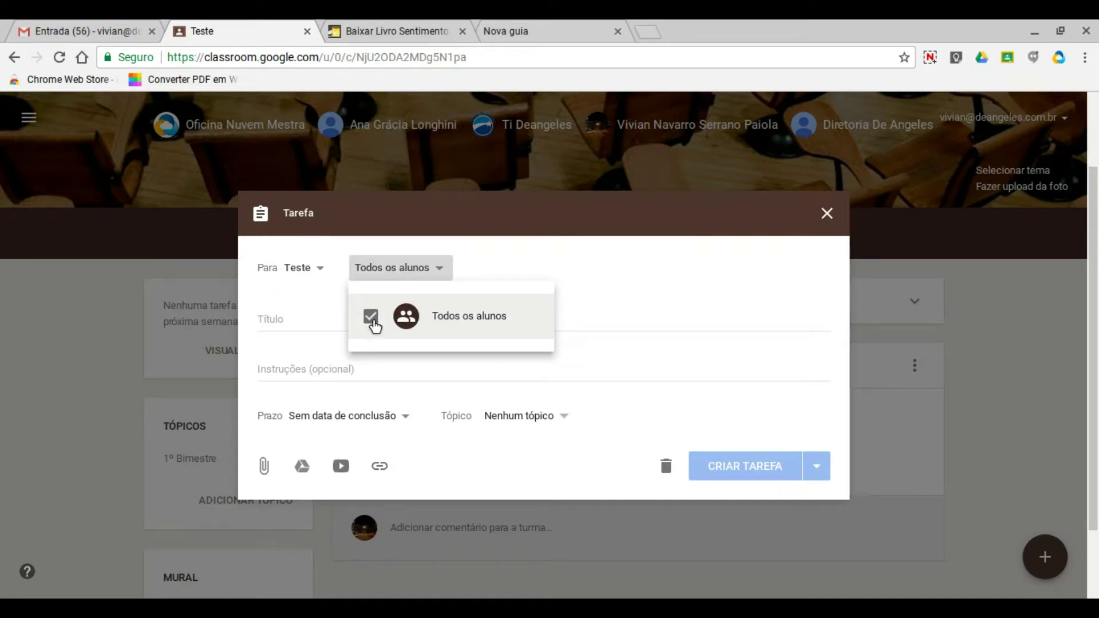
left_click(673, 359)
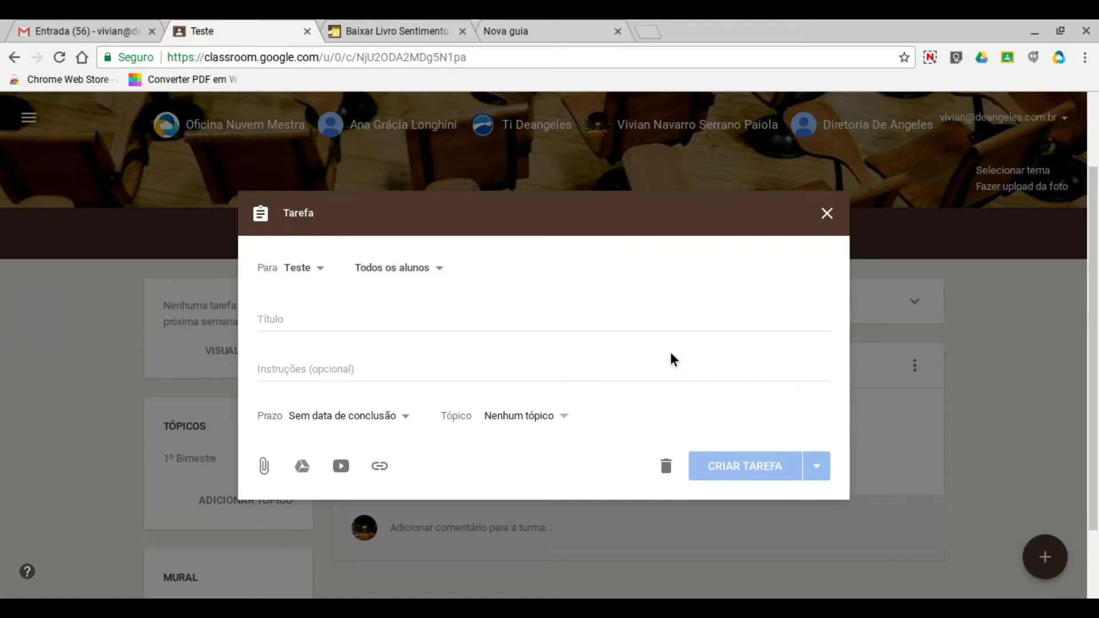
left_click(441, 269)
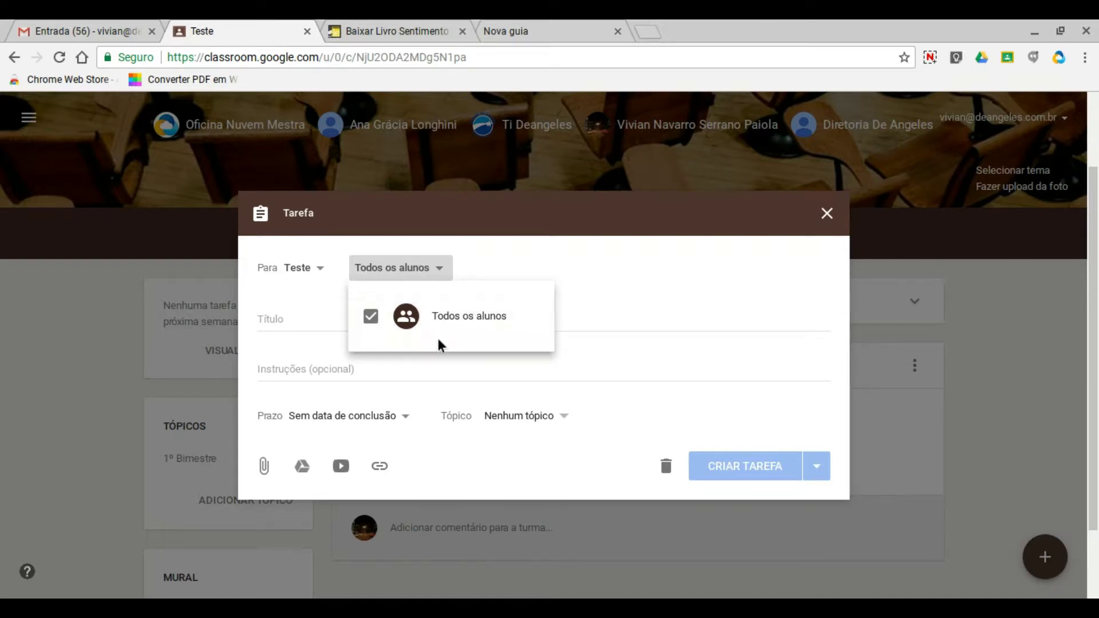
left_click(597, 355)
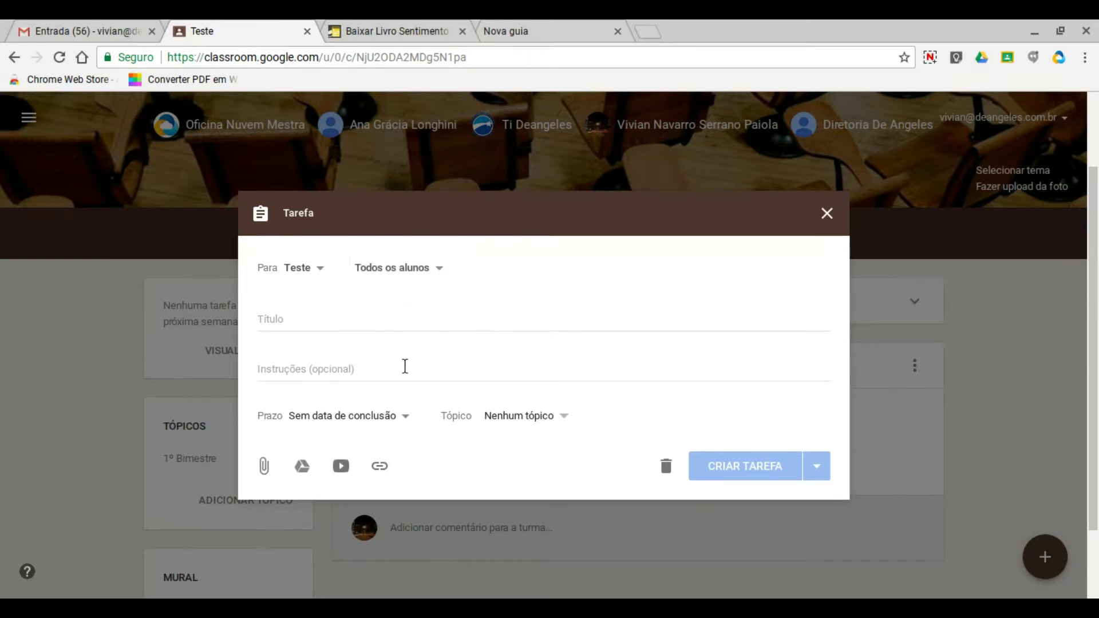
Title the assignment "Avaliação Parcial - 1º Bimestre".
left_click(317, 323)
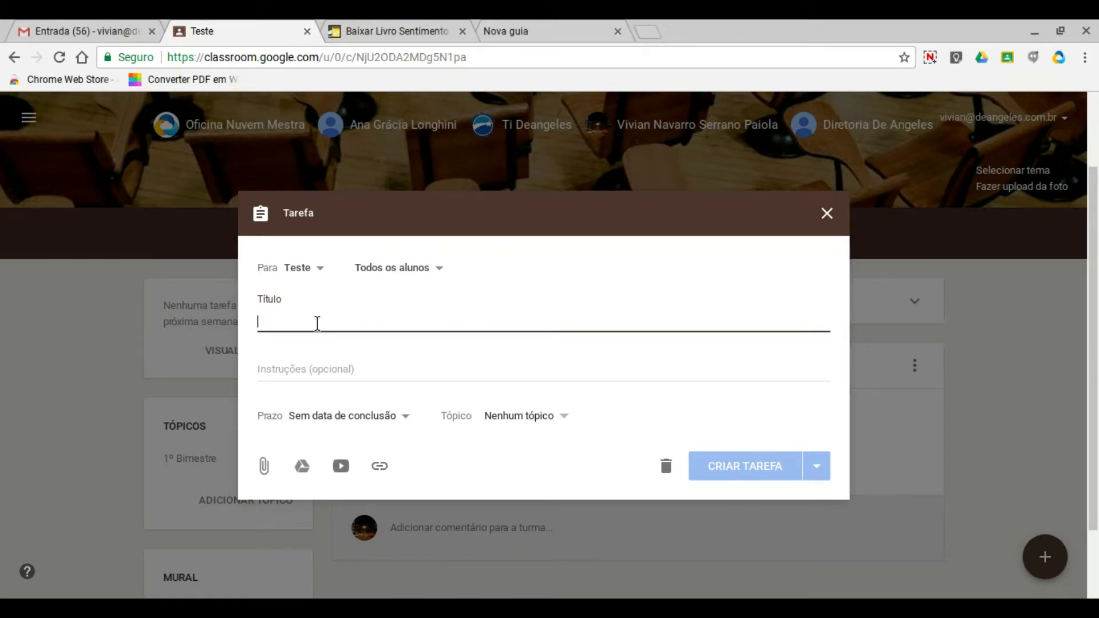
type("Avali")
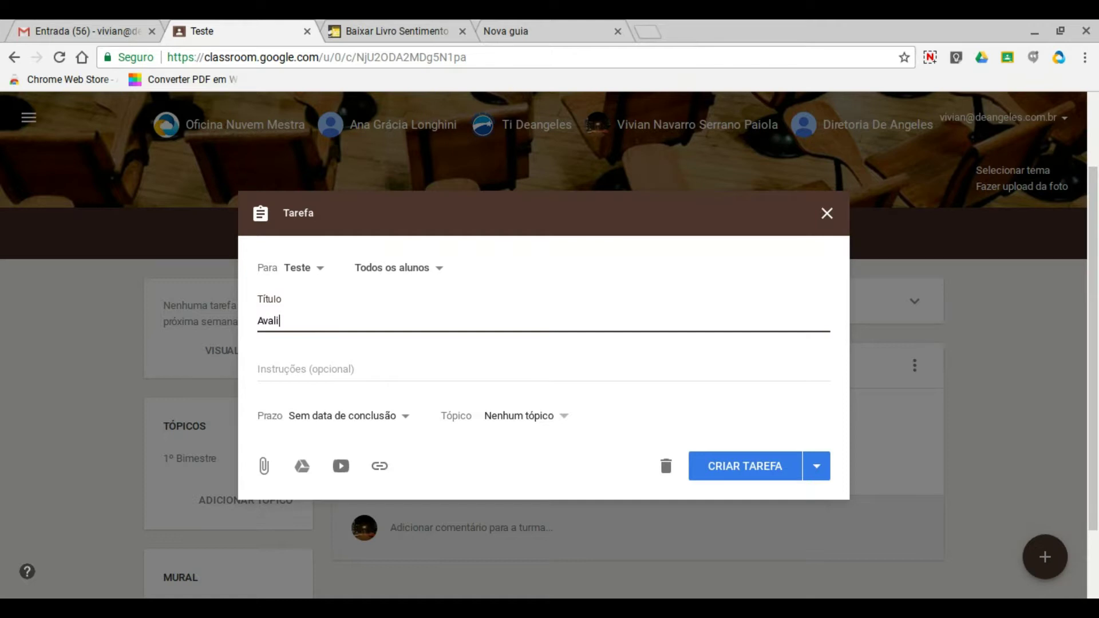
type("ação Parcial - 1º Bi")
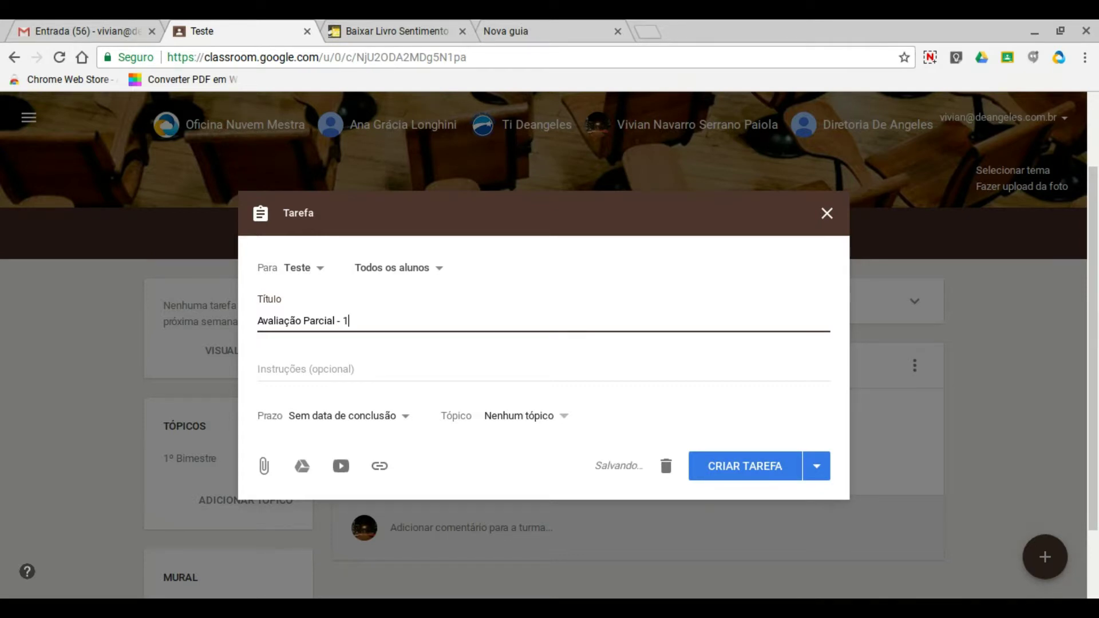
type("mestre")
left_click(318, 366)
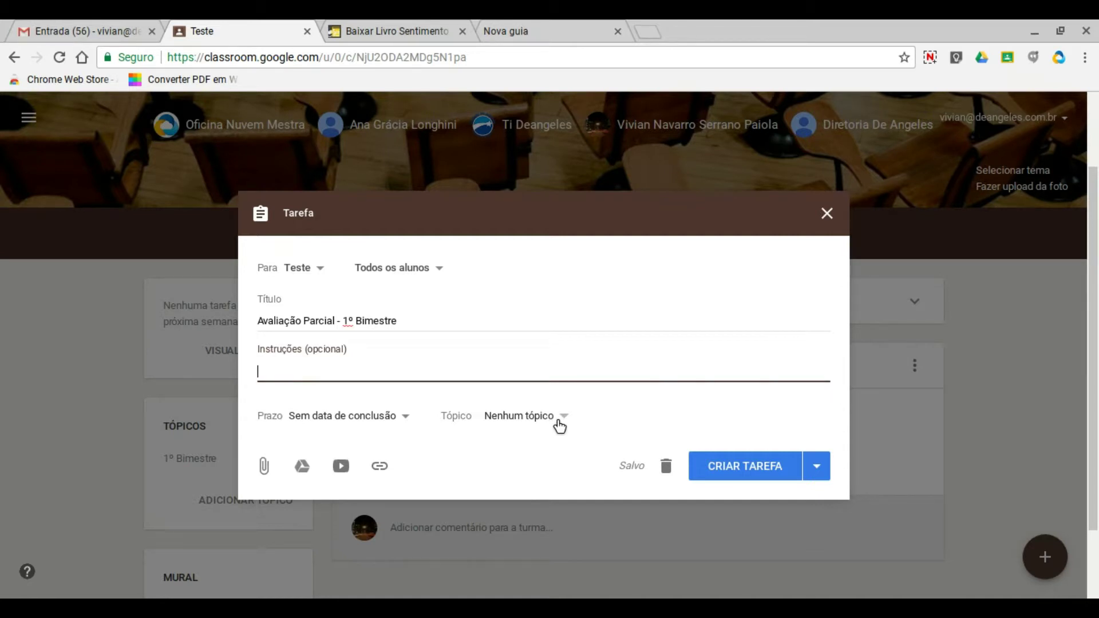
Set the assignment's due date to 22 de jul de 2017, keeping the time at 23:59.
left_click(395, 418)
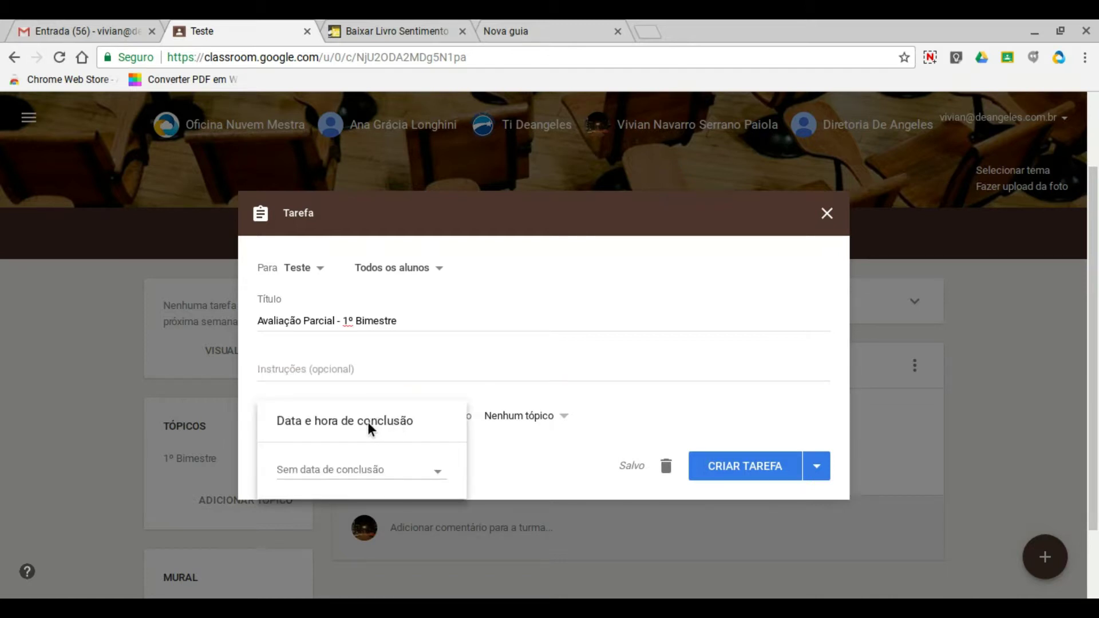
left_click(356, 468)
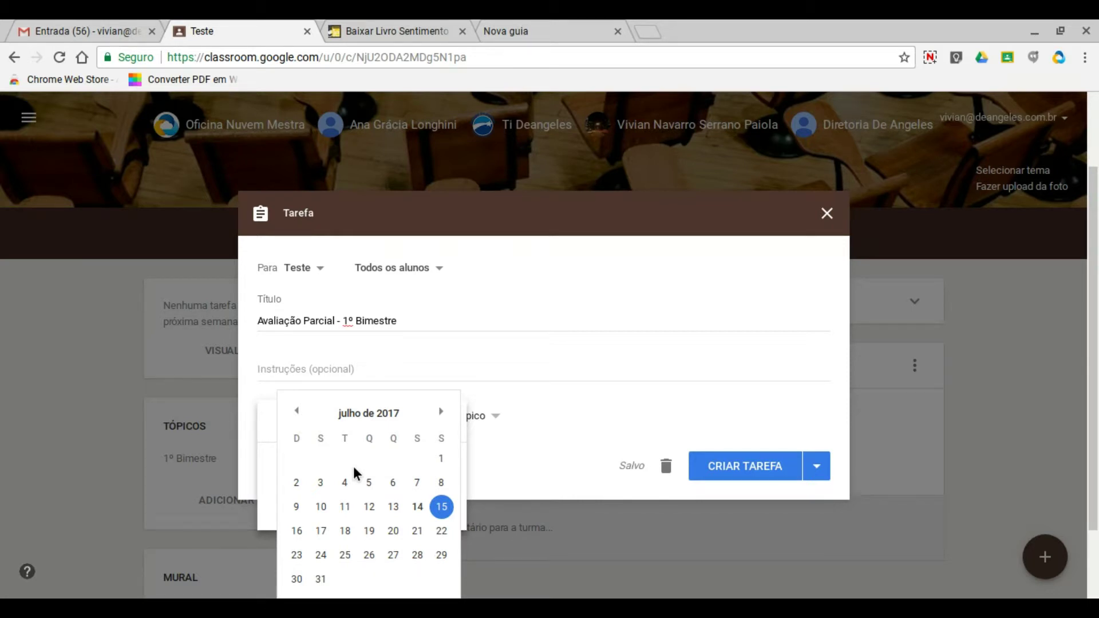
left_click(441, 530)
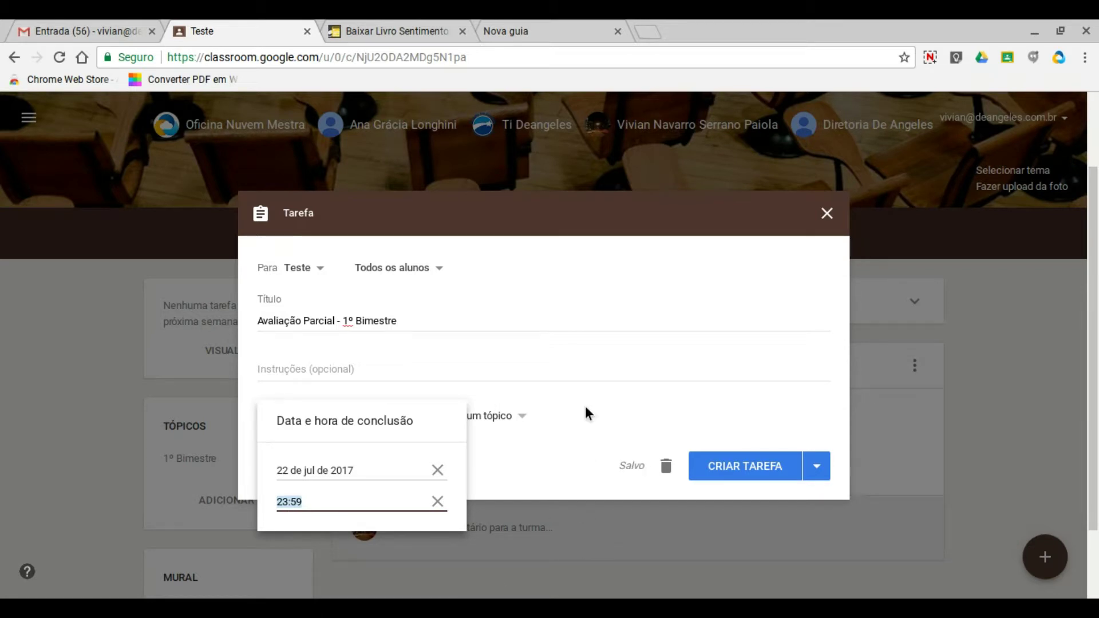
left_click(621, 375)
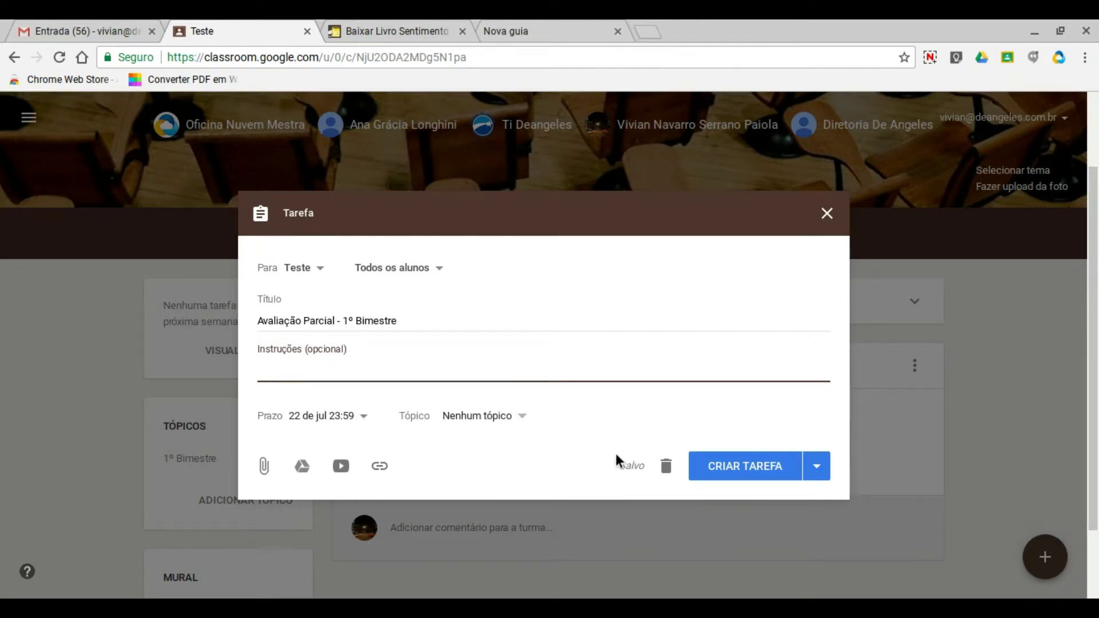
Create a new topic named "2º Bimestre" for the assignment.
left_click(522, 417)
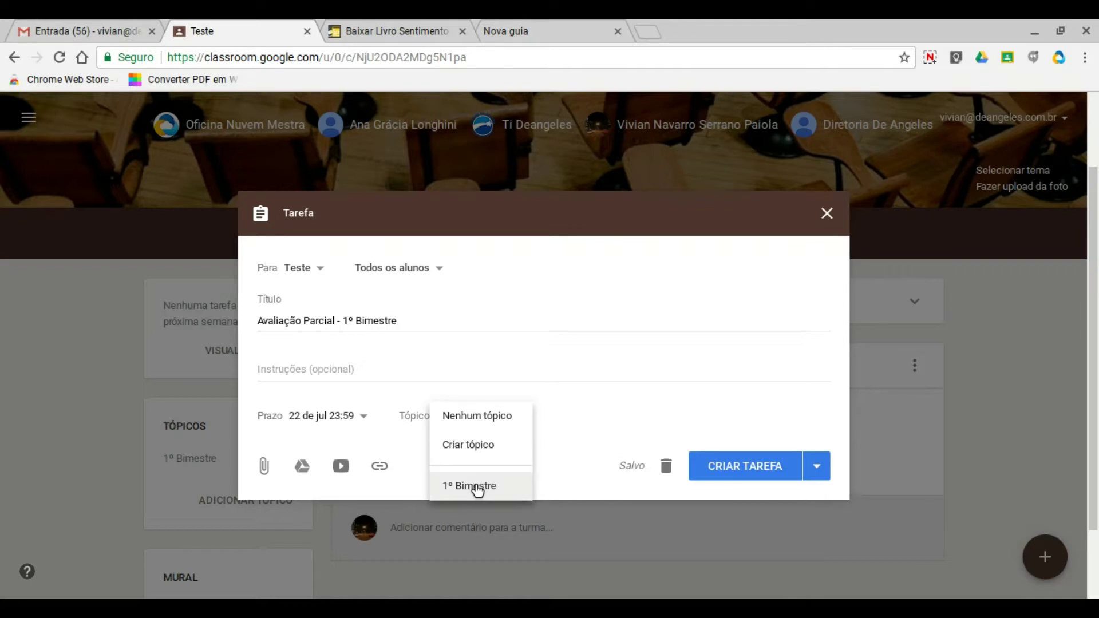
left_click(477, 445)
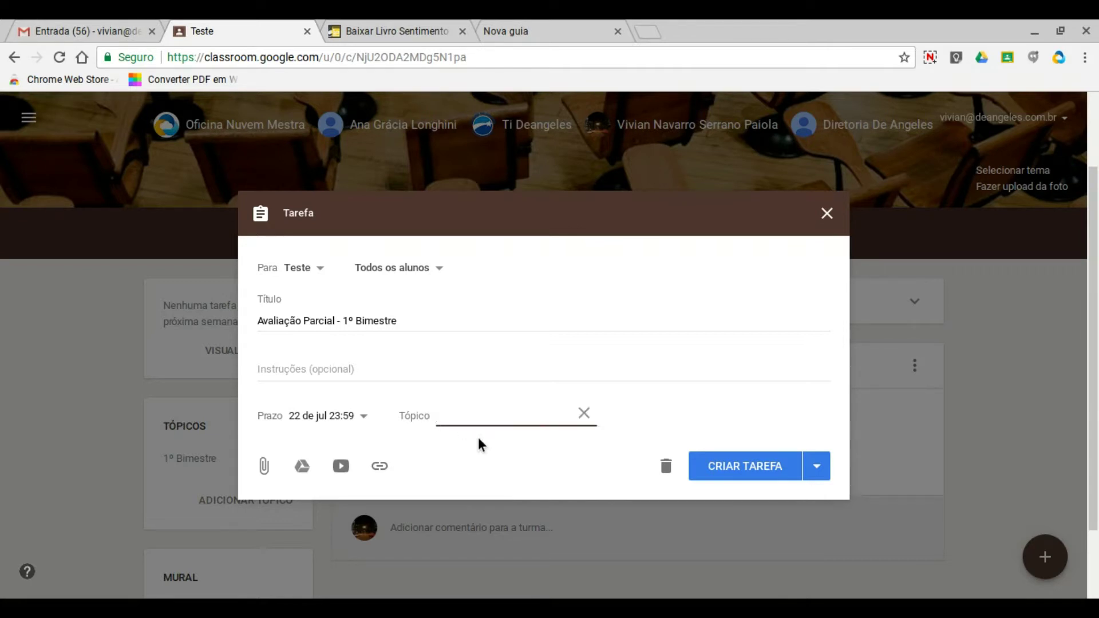
type("2º Bimestre")
Change the assignment title to "Avaliação Parcial - 2º Bimestre".
left_click(345, 320)
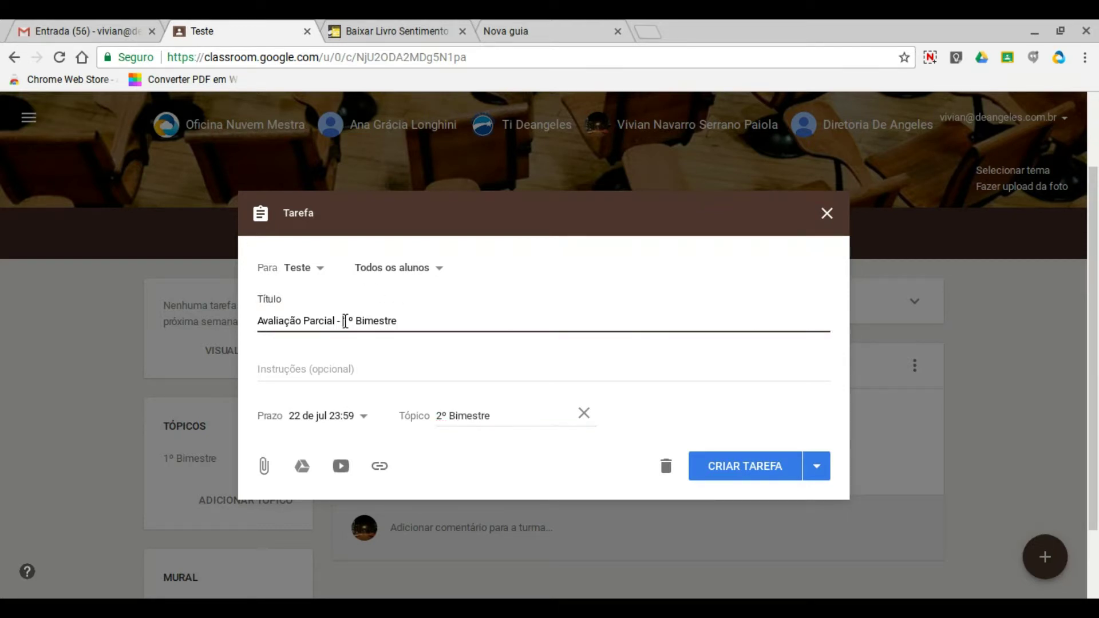
key("Delete")
type("2")
left_click(720, 368)
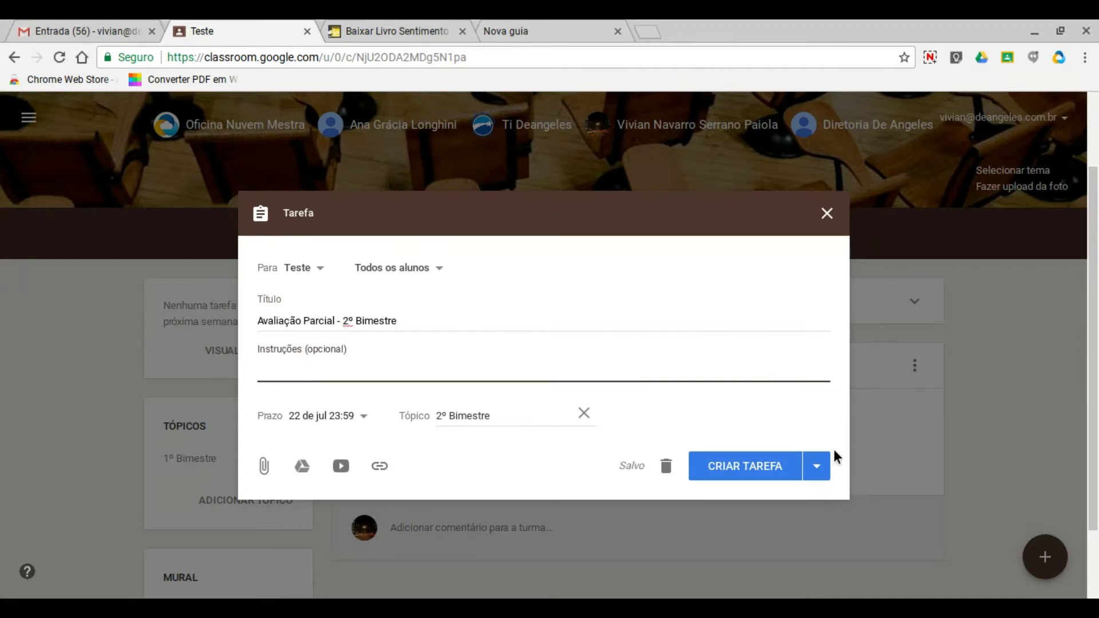
Try a scheduled publication on 17 de jul de 2017 at 08:00 for the assignment, then go back without scheduling it.
left_click(815, 480)
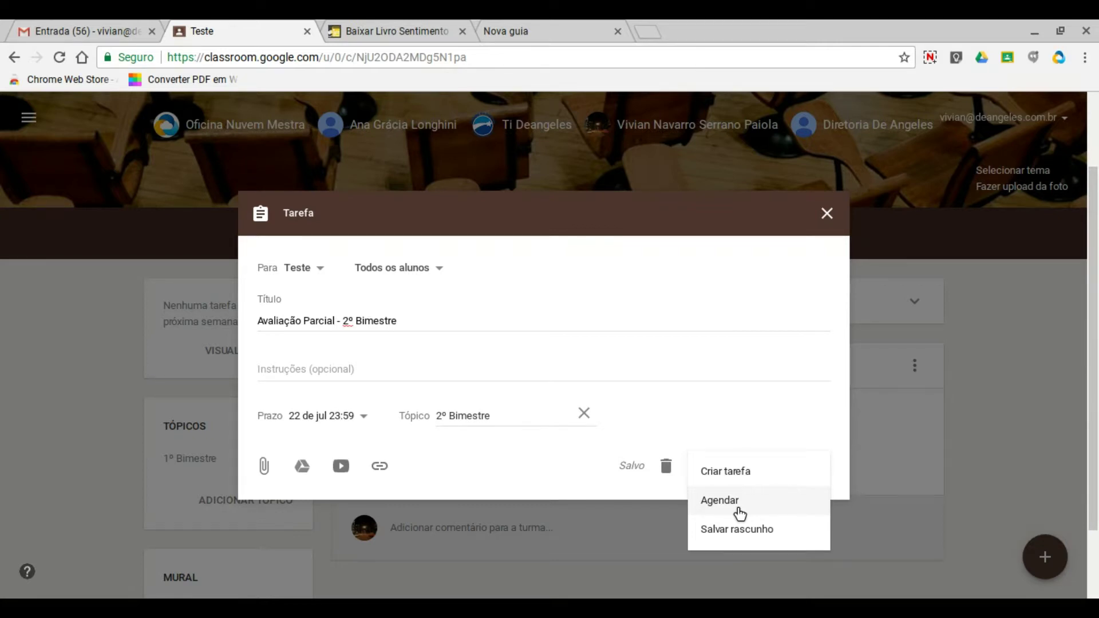
left_click(720, 501)
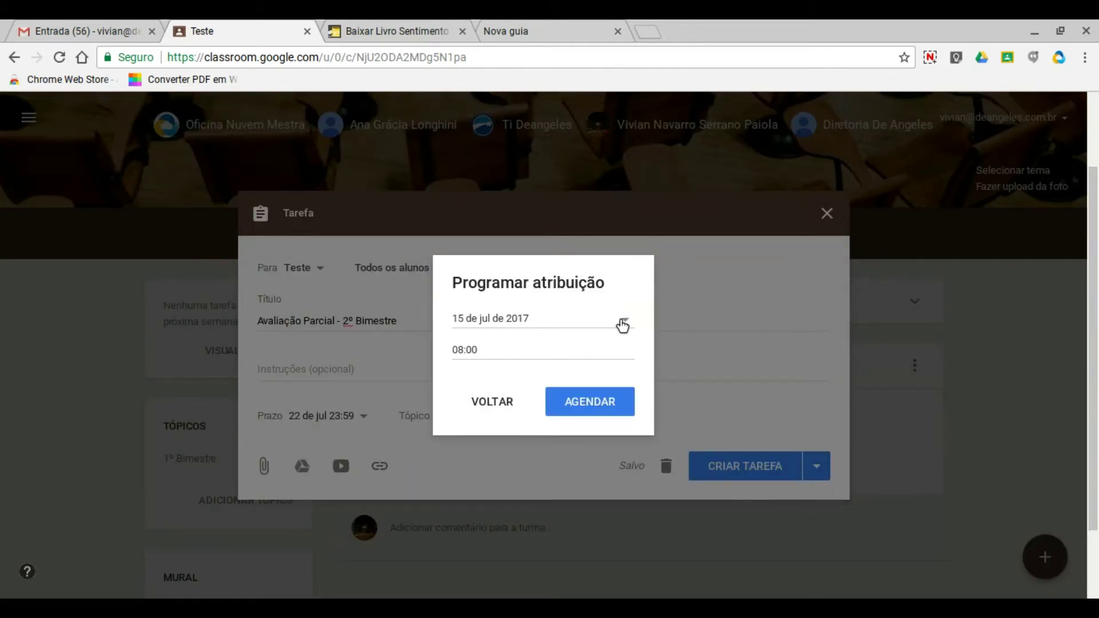
left_click(623, 324)
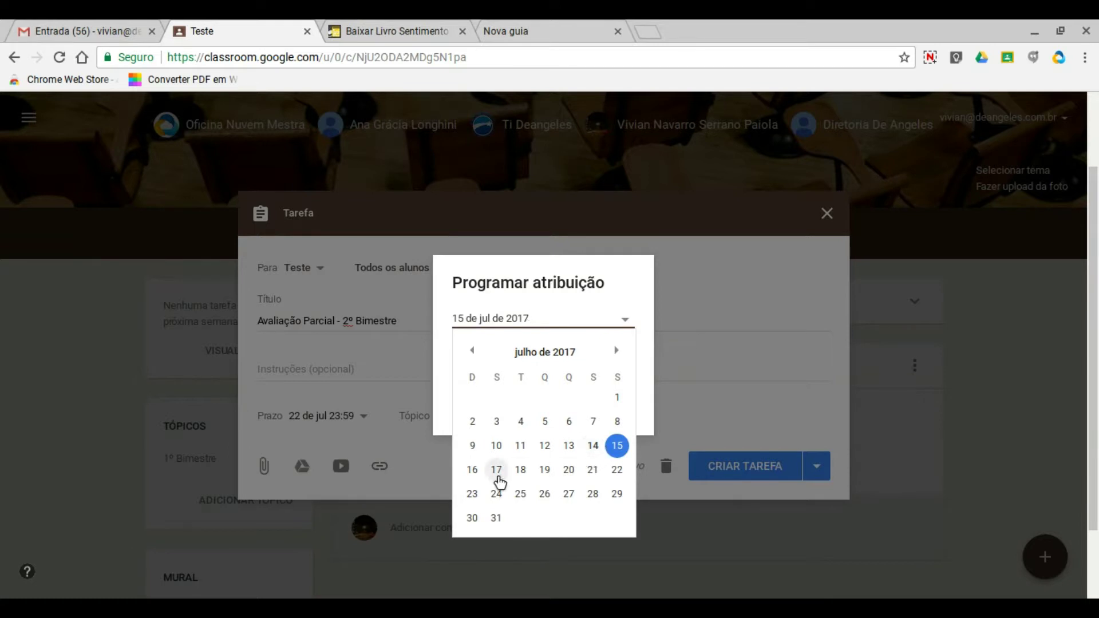
left_click(496, 470)
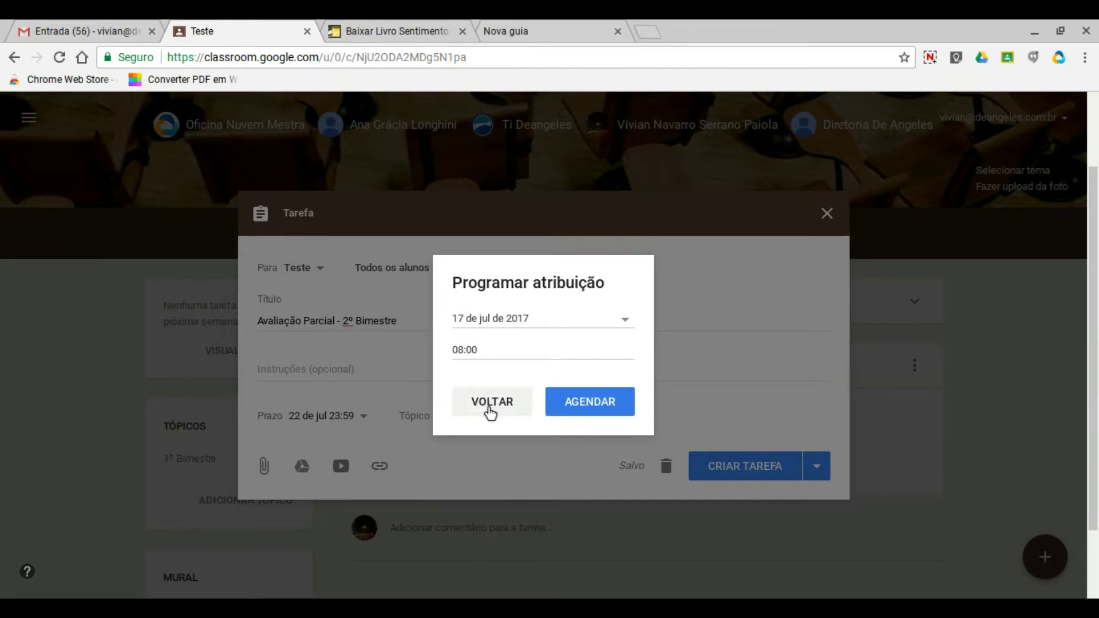
left_click(491, 413)
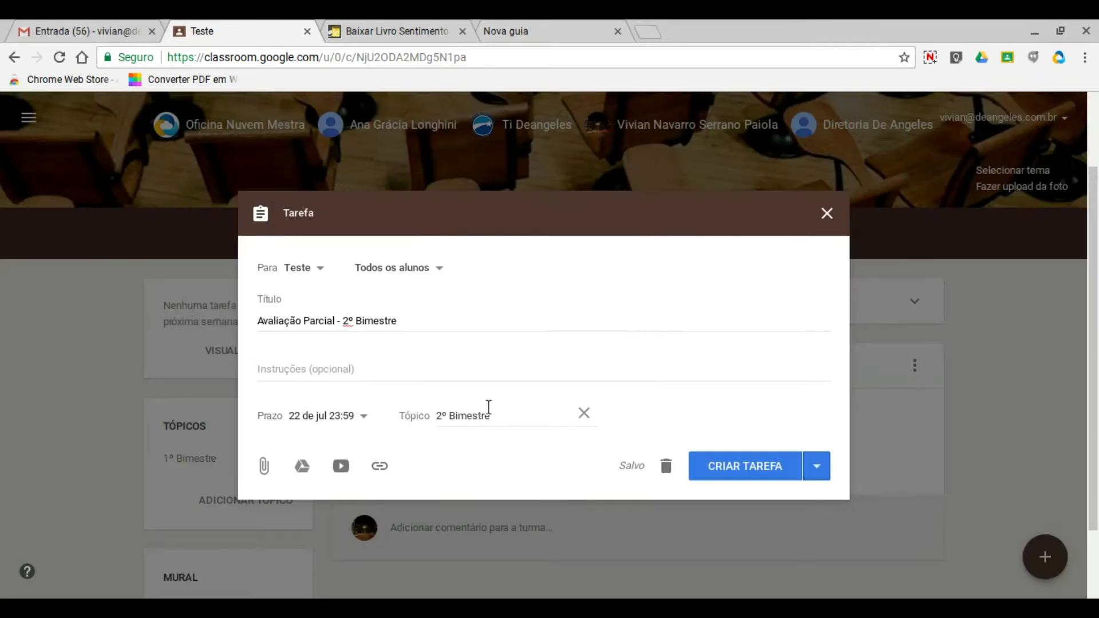
Publish the assignment to the class immediately.
left_click(815, 467)
left_click(817, 474)
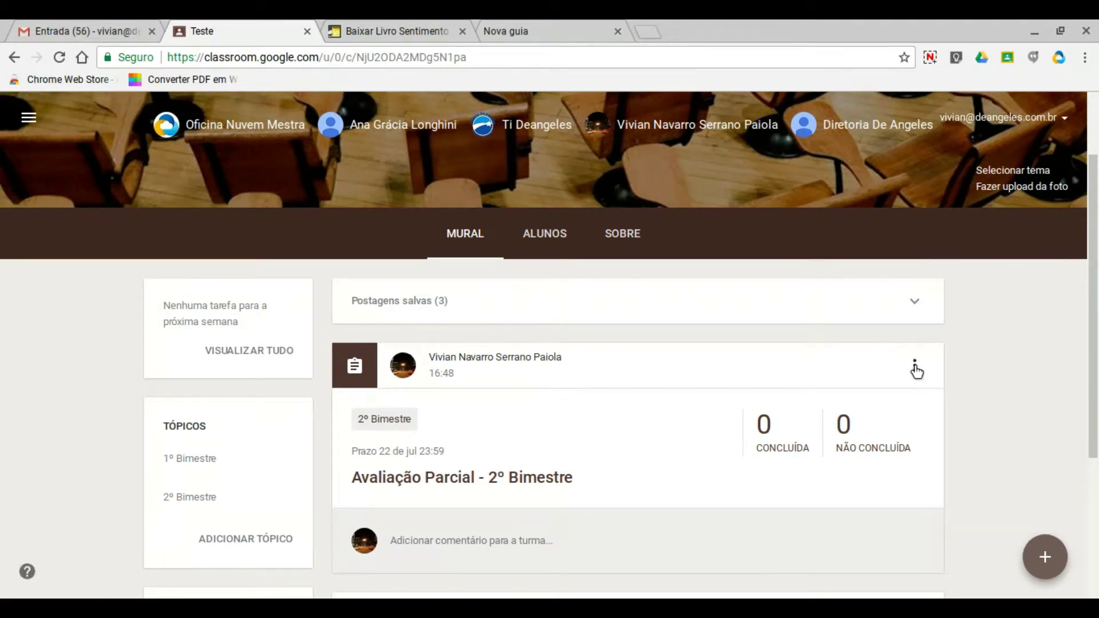
Edit the published assignment to attach the Drive form "Avaliação Parcial I - 3º Série - 2017.doc Form" and save it.
left_click(915, 368)
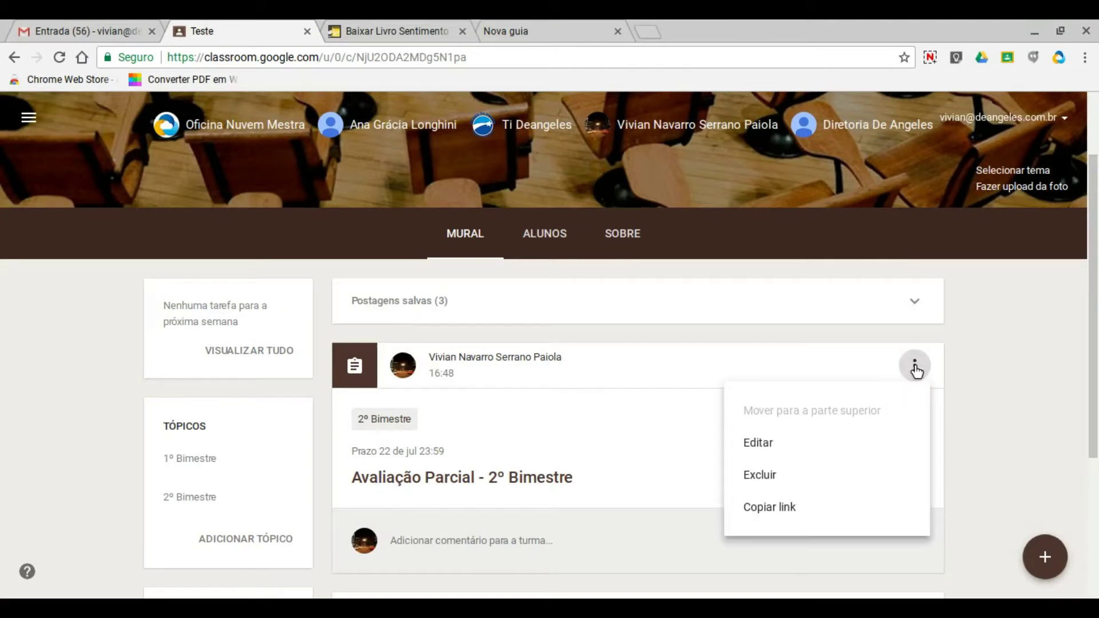
left_click(765, 450)
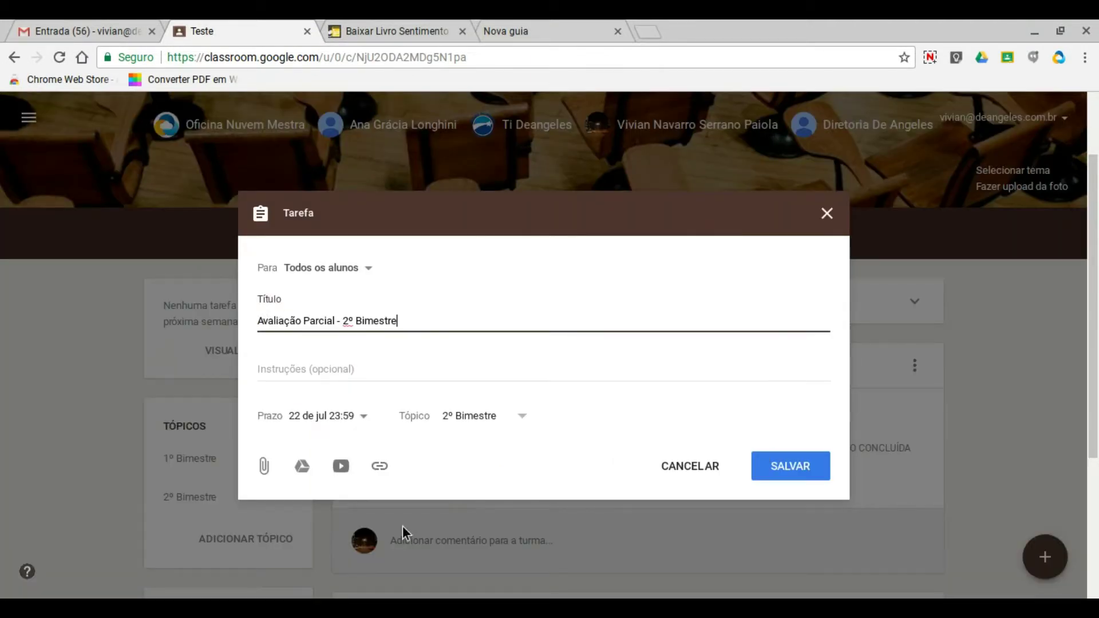
left_click(302, 467)
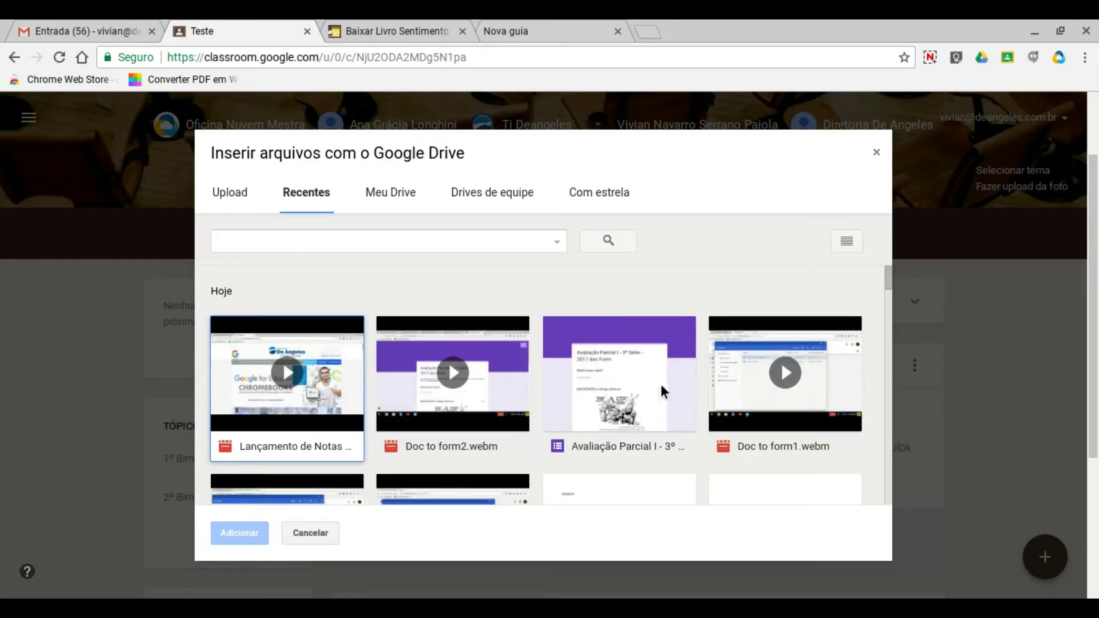
left_click(623, 401)
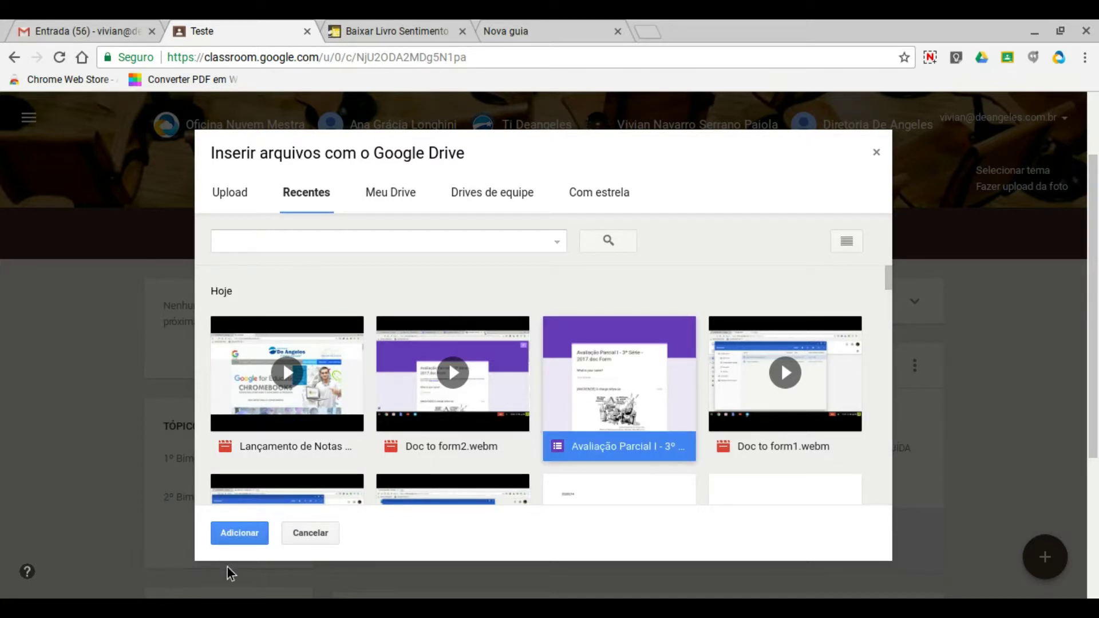
left_click(226, 540)
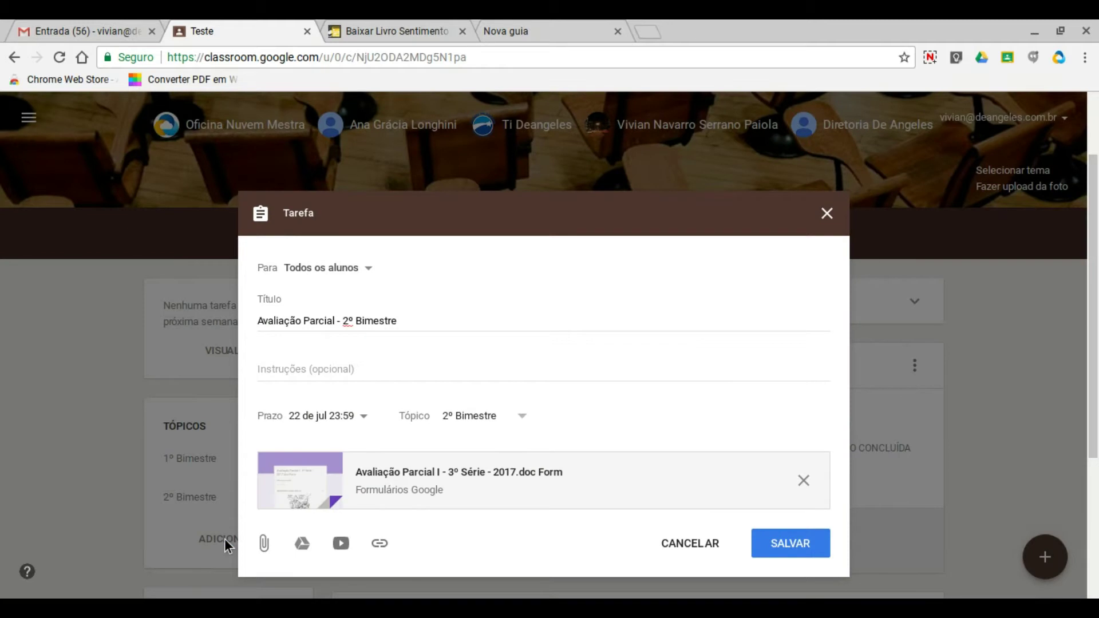
left_click(804, 546)
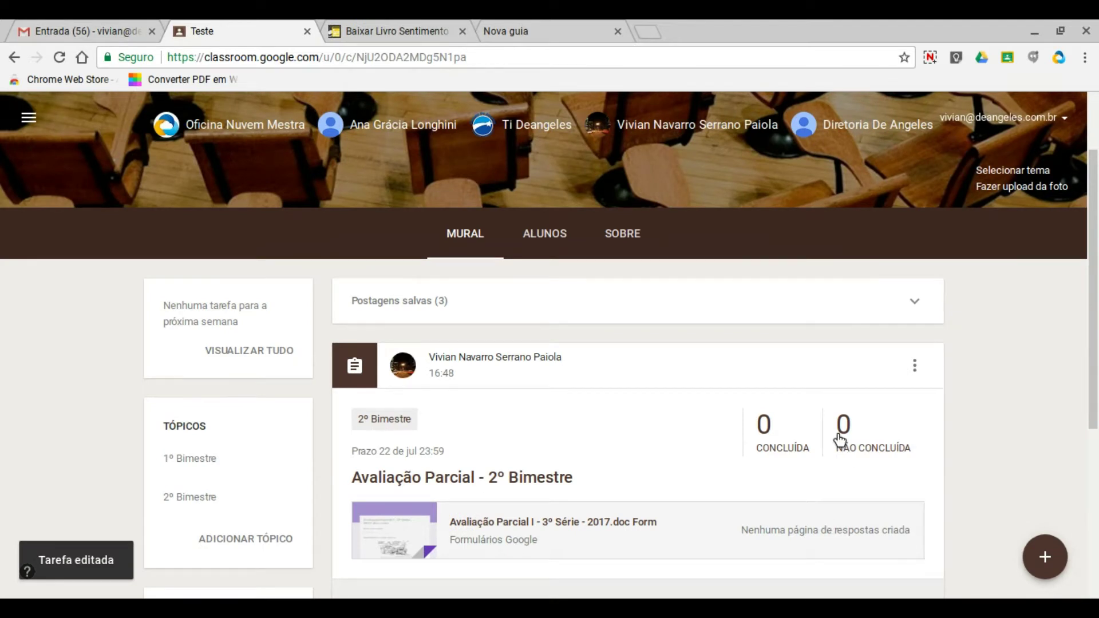
scroll(840, 440, "down", 2)
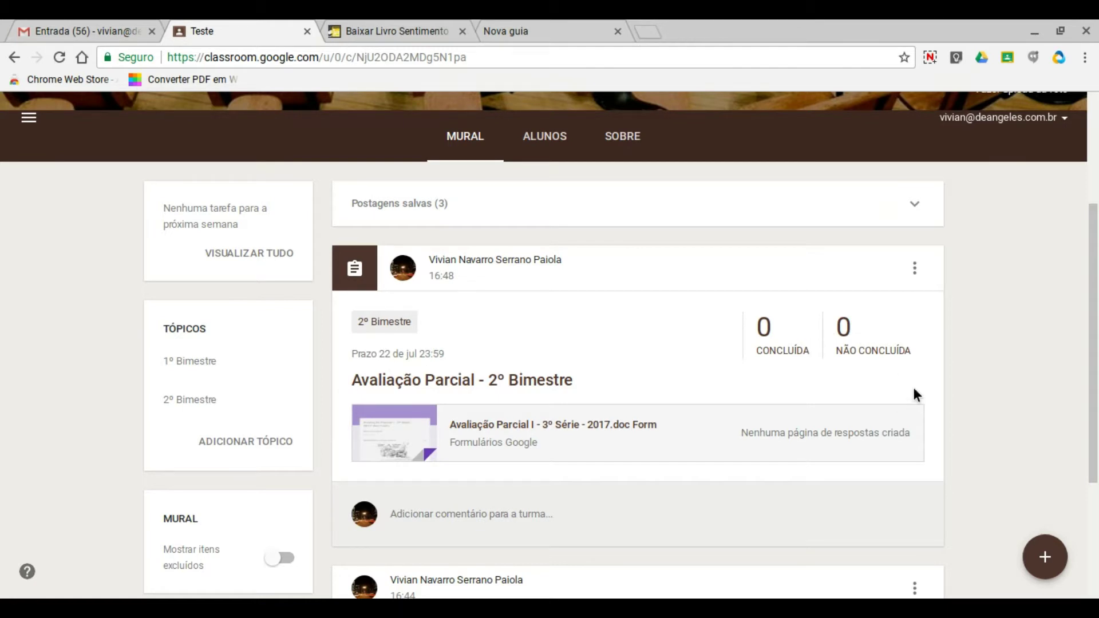
scroll(914, 390, "down", 3)
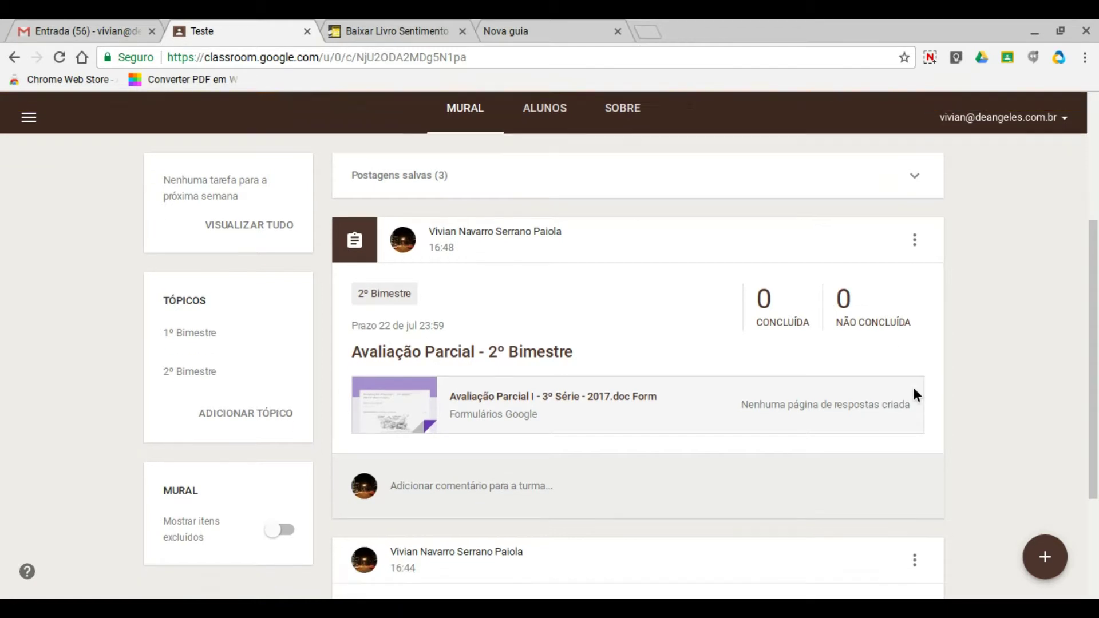
scroll(914, 389, "up", 3)
scroll(914, 395, "down", 1)
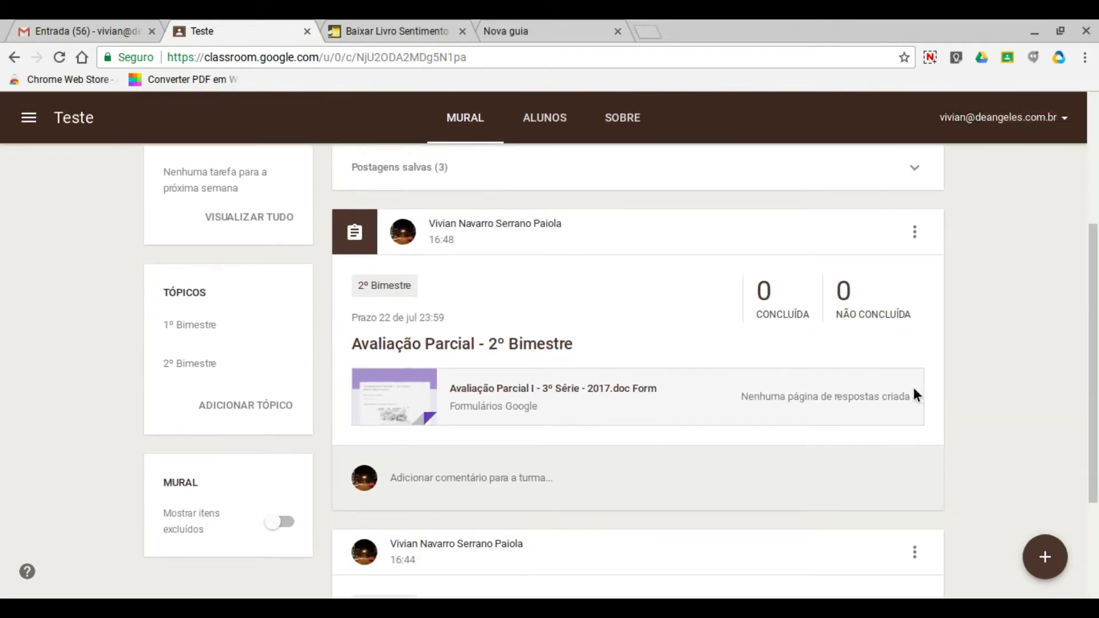
scroll(914, 395, "up", 3)
Create a new question for all students of the Teste class, starting its text with the greeting "Olá, Alunos!".
mouse_move(1041, 547)
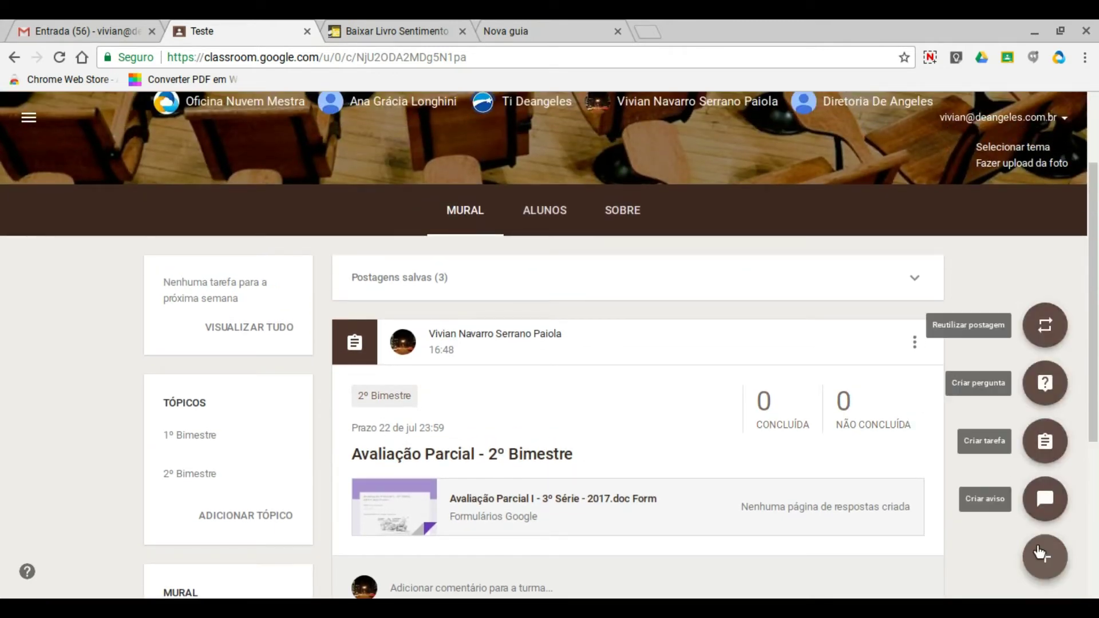
left_click(1046, 385)
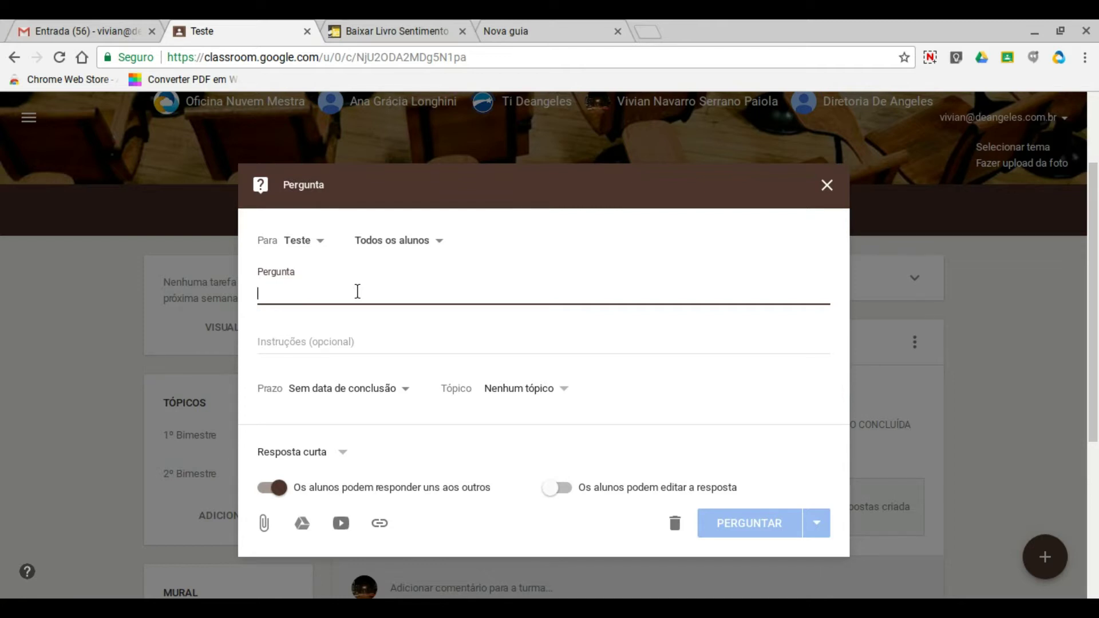
type("Olá, Al")
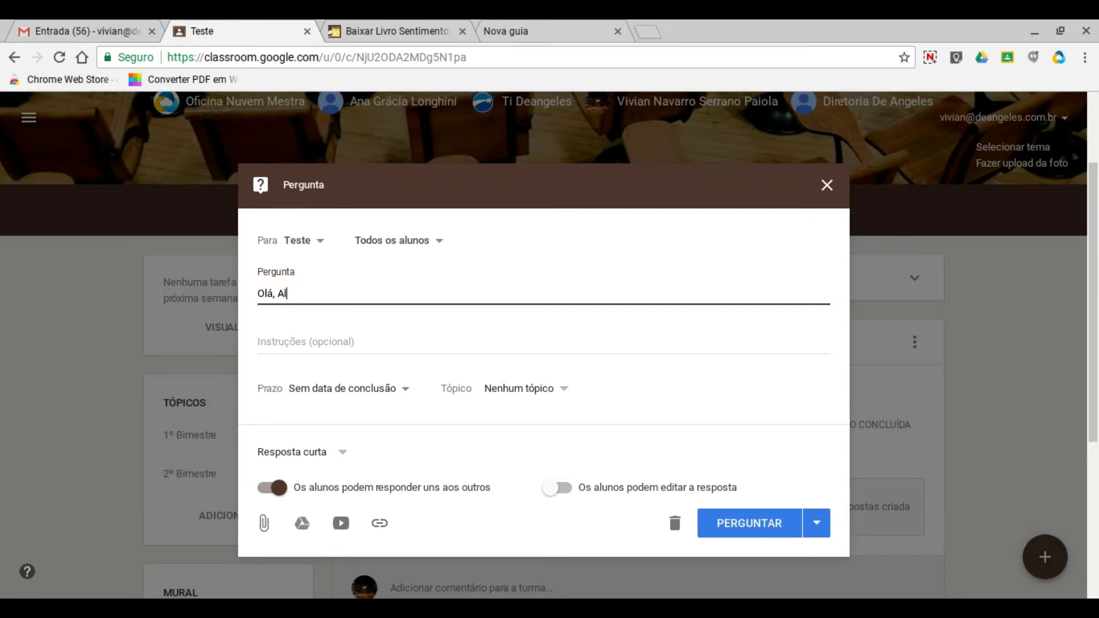
type("unos!")
key("Return")
Write "Após nossa leitura crítica do livro Vidas Secas, relacione aqui os aspectos mais importantes que você destaca sobre o livro." as the question's second line.
type("A")
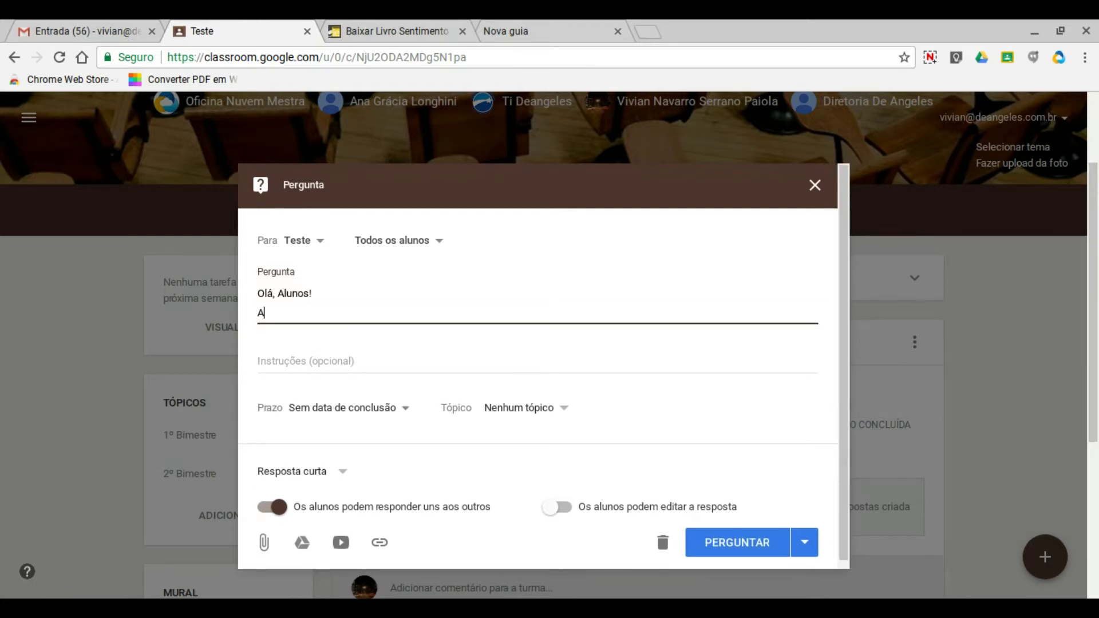
type("pós nossa leitura crí")
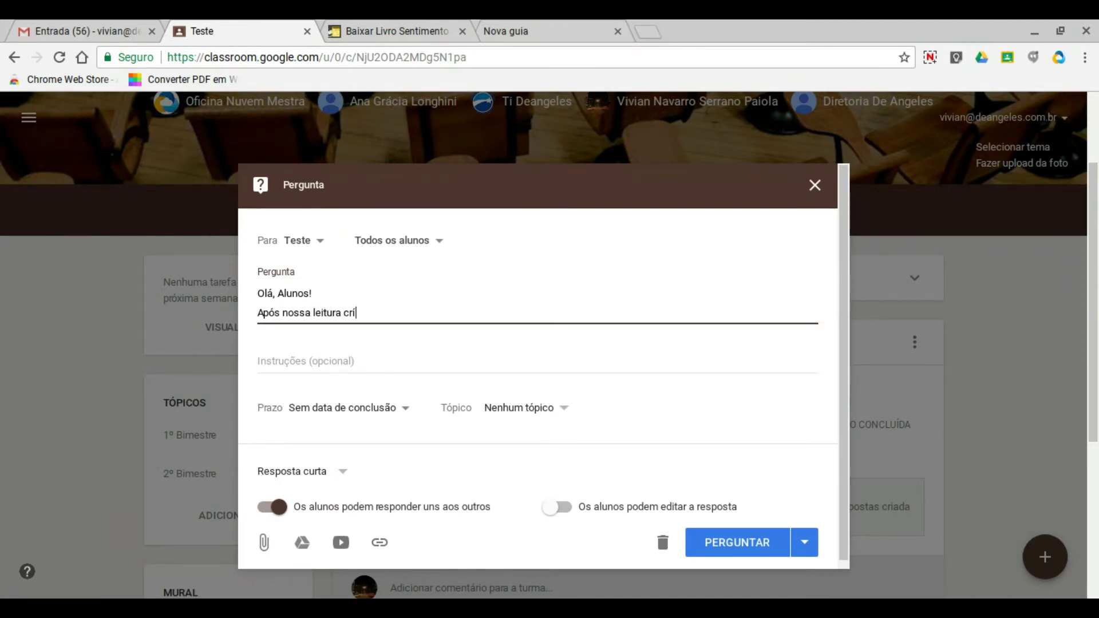
type("tica do livro Vidas Secas")
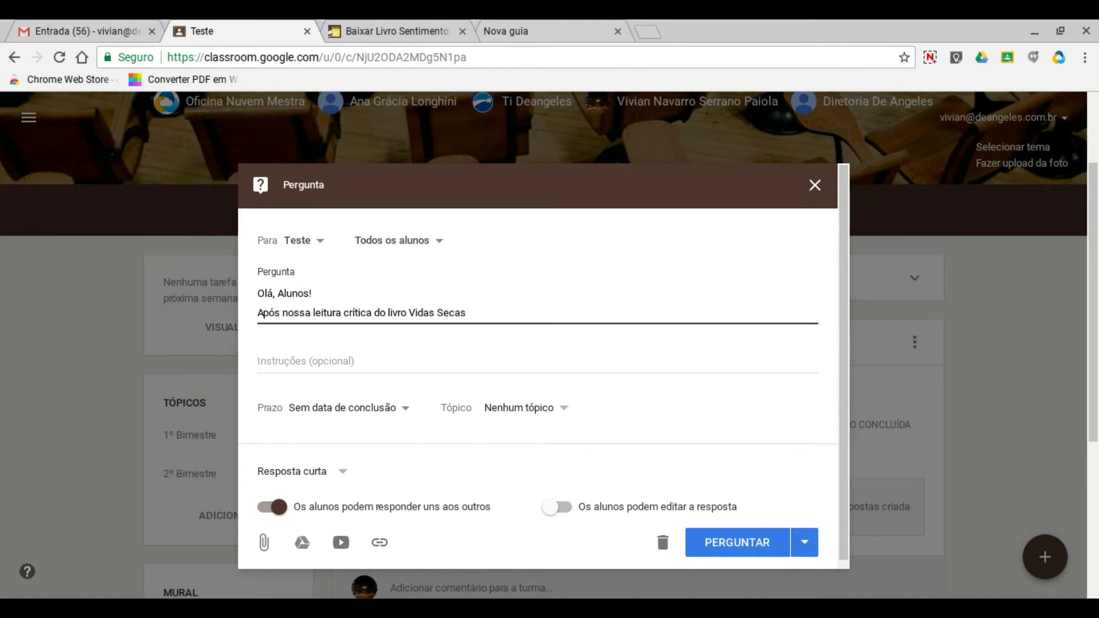
type(", relacione aqui os aspec")
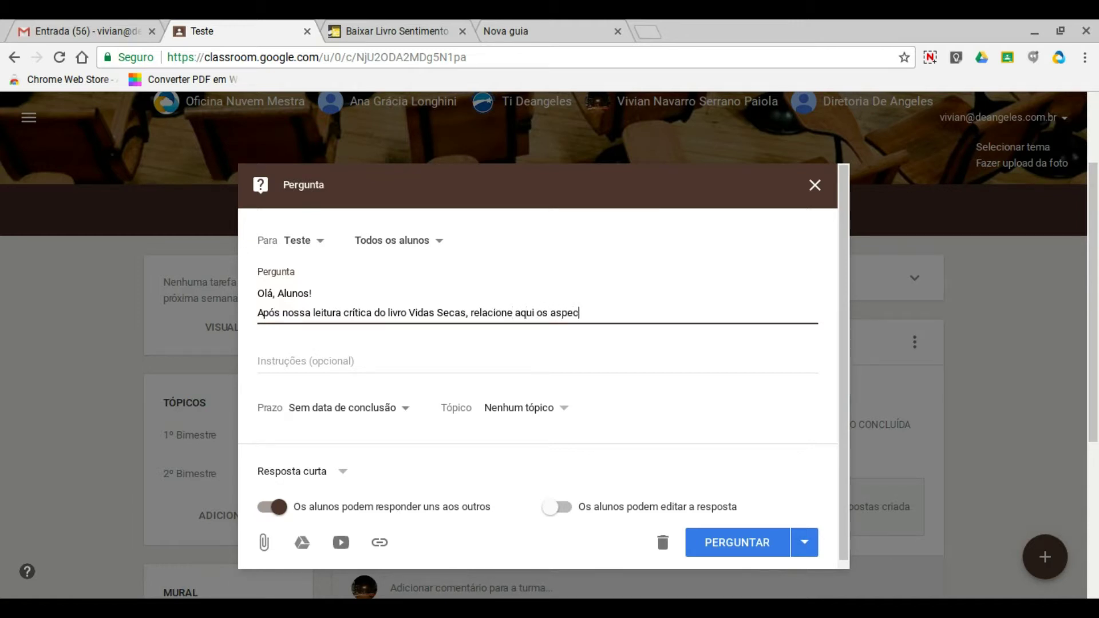
type("tos mais importantes ")
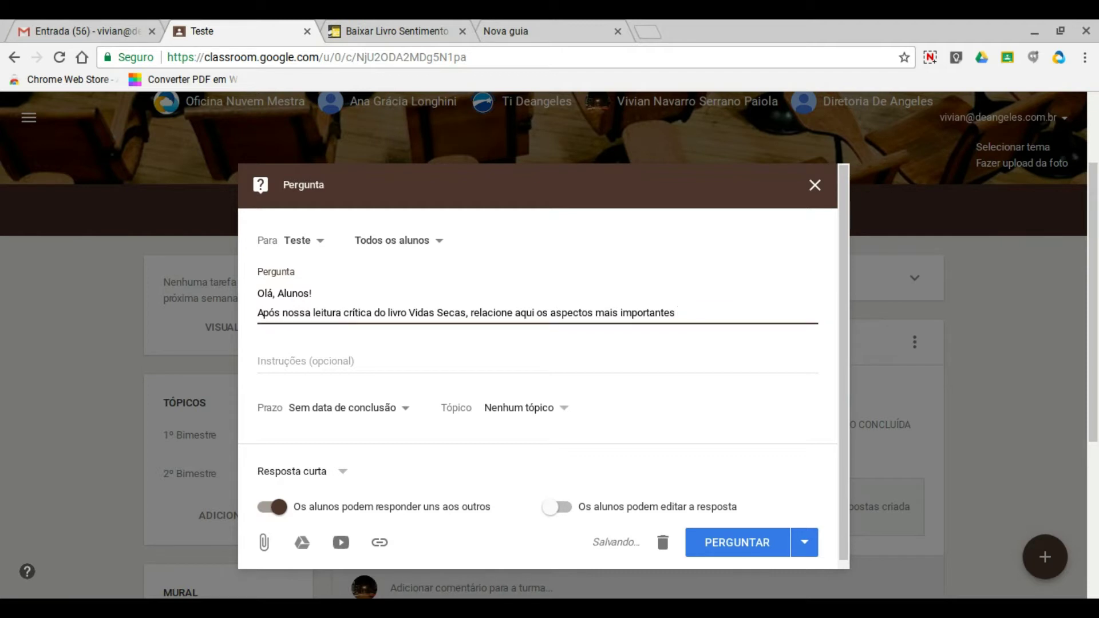
type("que você destaca")
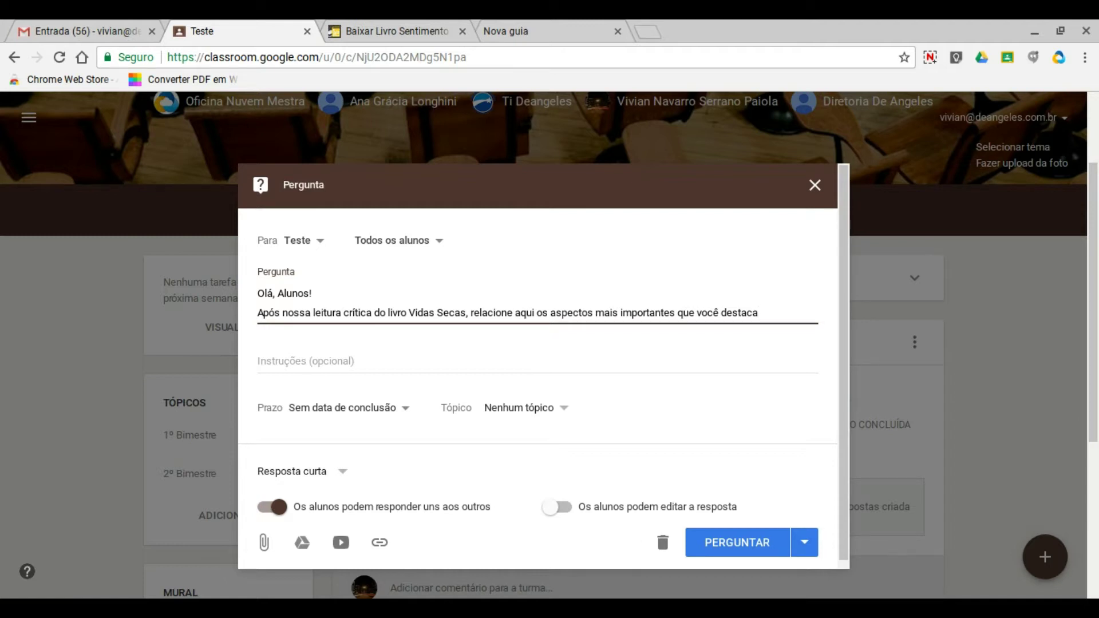
type("sobre o livro.")
key("Return")
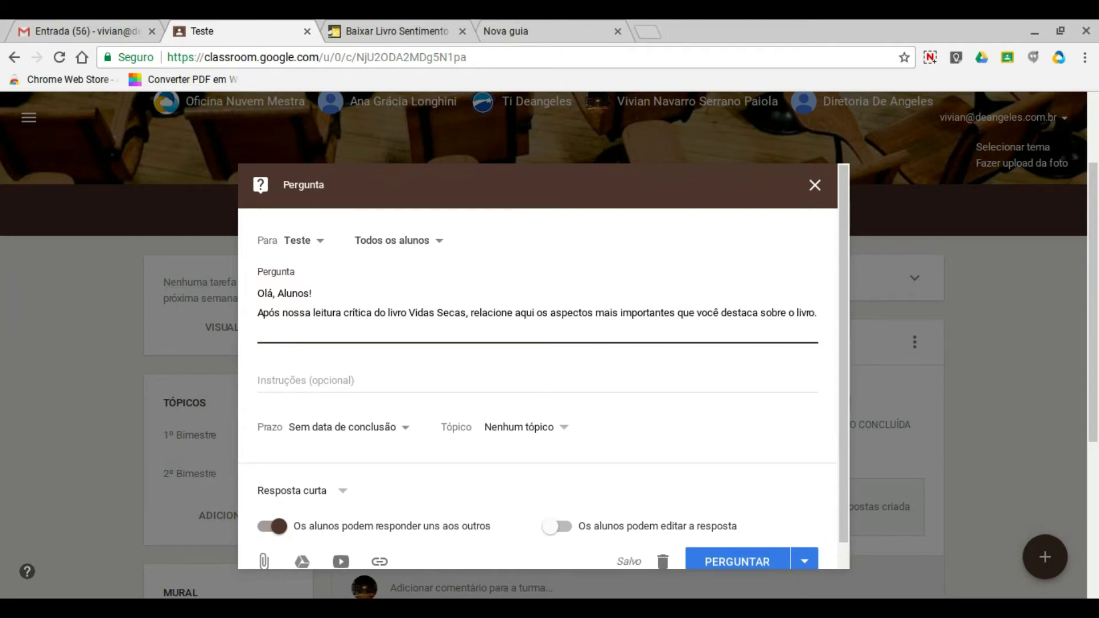
Add the closing line "Comente, também, a postagem de algum de seus colegas." to the question and correct its typing errors.
type("COmente , também")
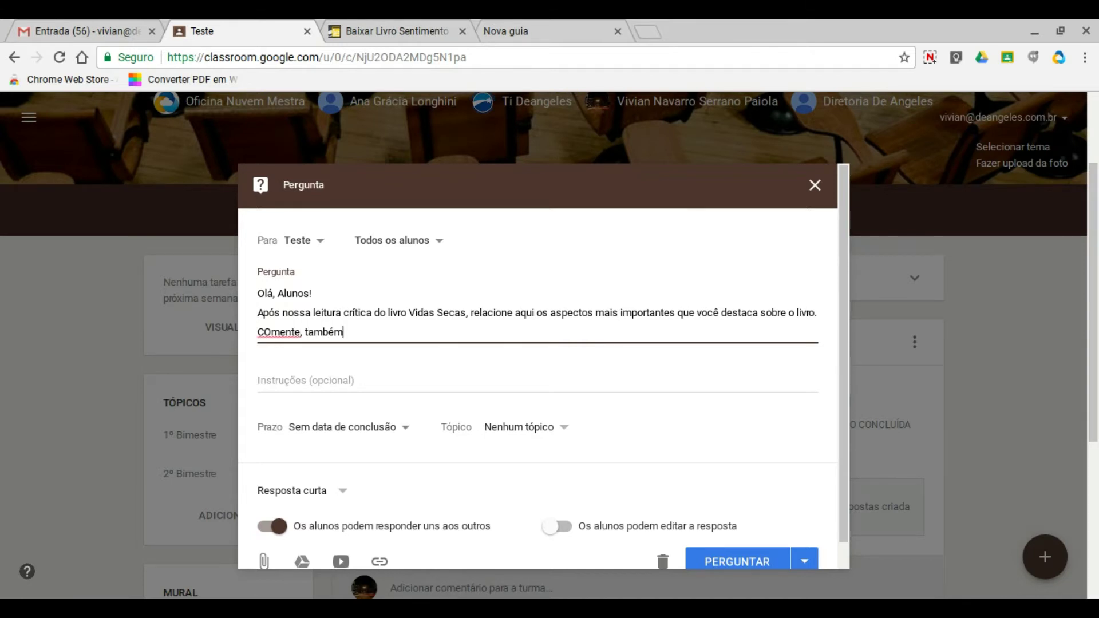
type(", apostagem de algum de seus")
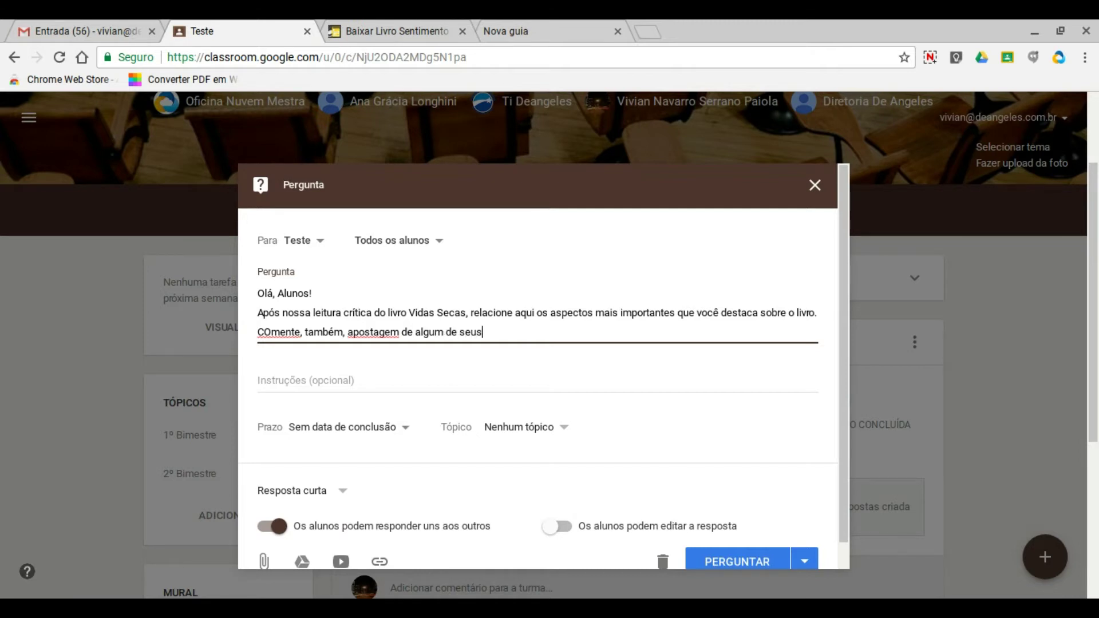
type(" colegas.")
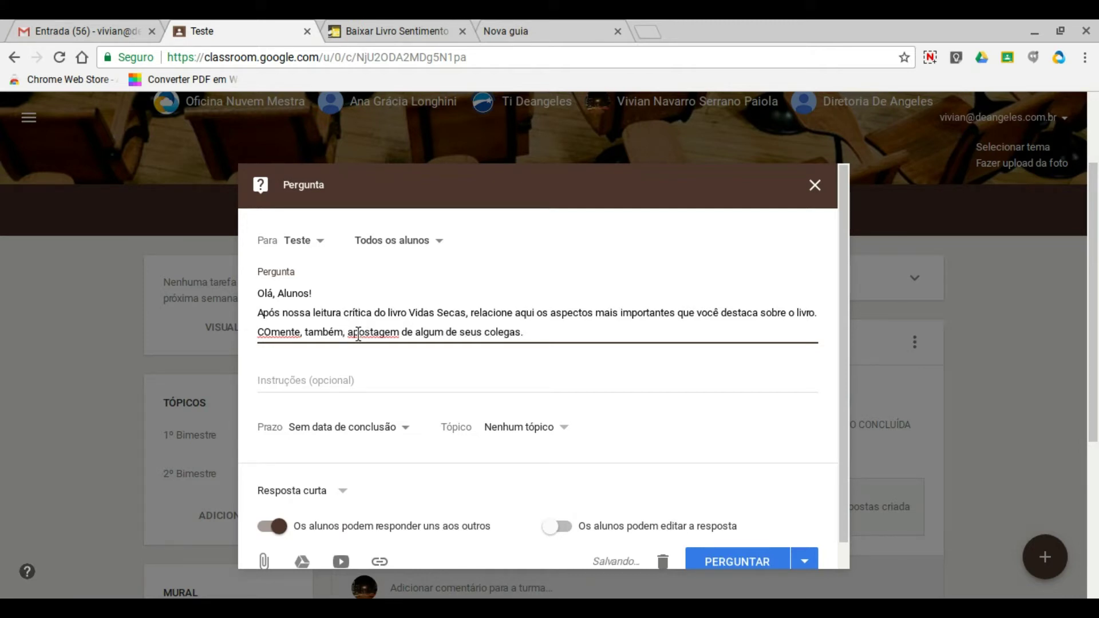
left_click(354, 332)
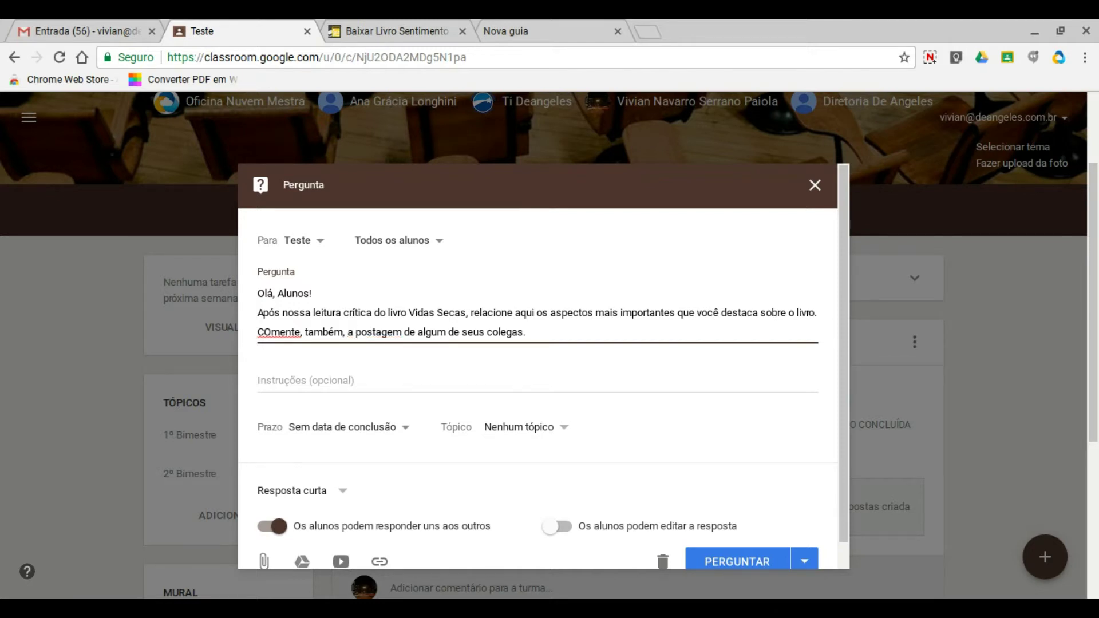
left_click(272, 333)
key("BackSpace")
type("o")
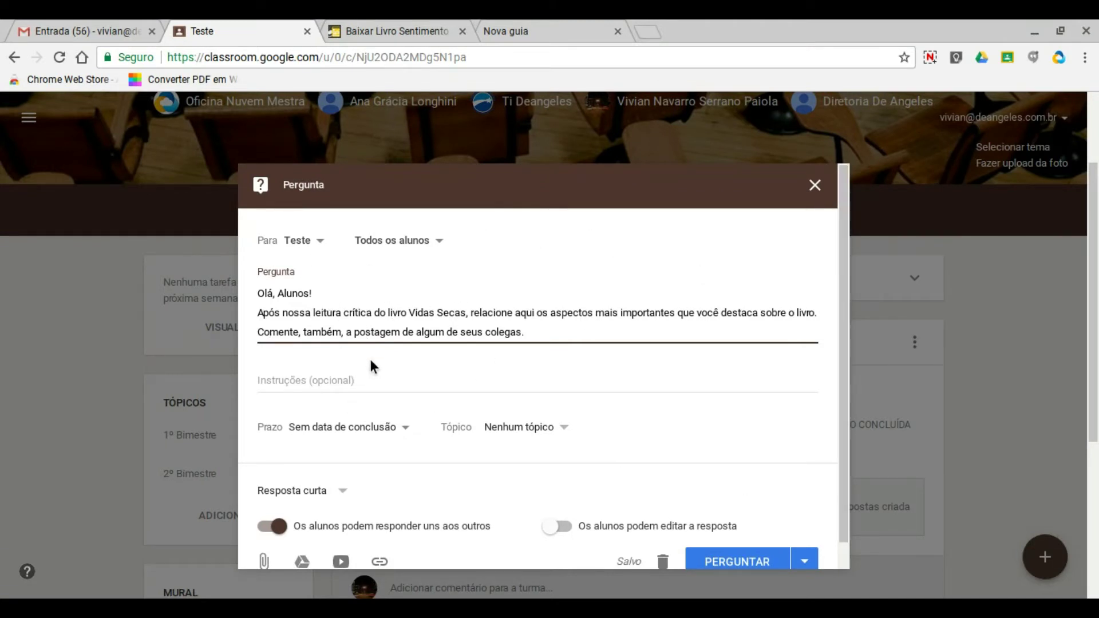
Leave the instructions empty and set the question's due date to 24 de jul de 2017 at 23:59.
left_click(325, 379)
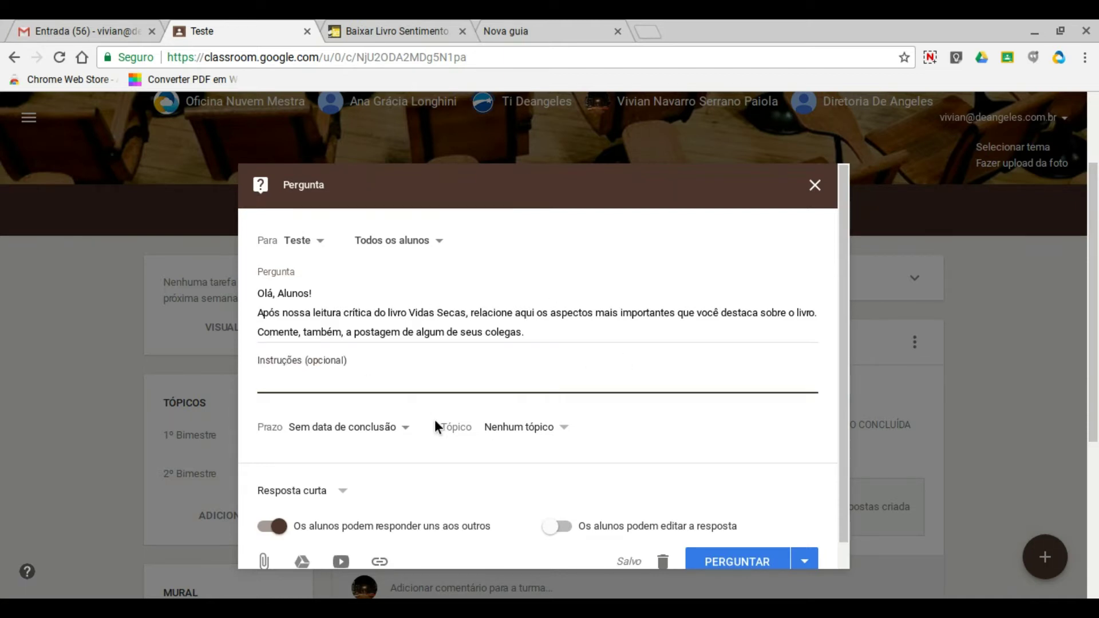
left_click(403, 434)
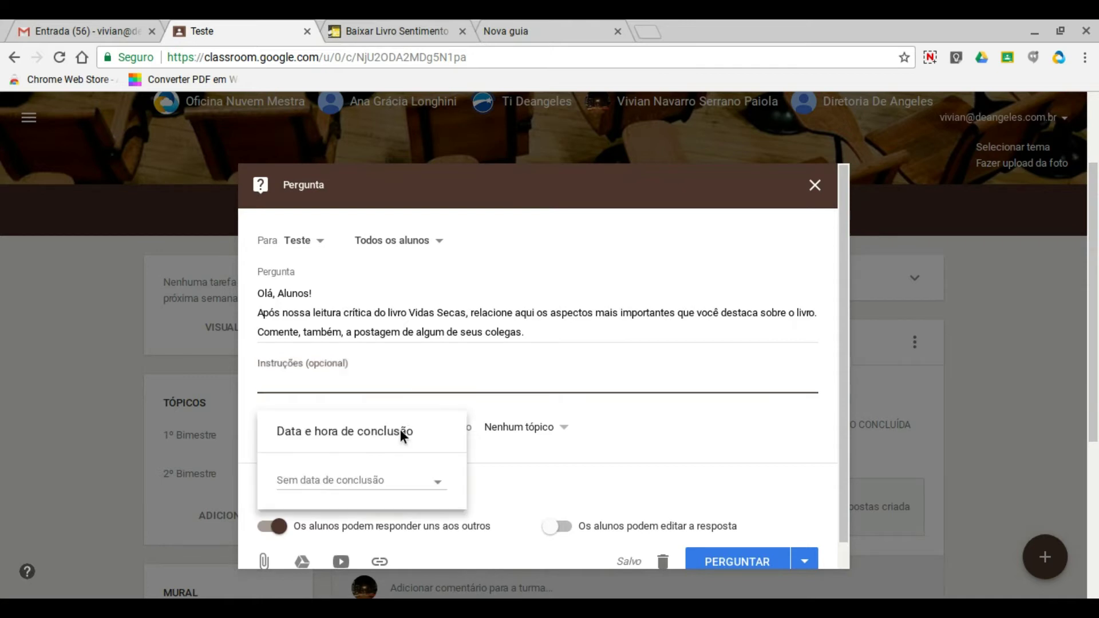
left_click(400, 486)
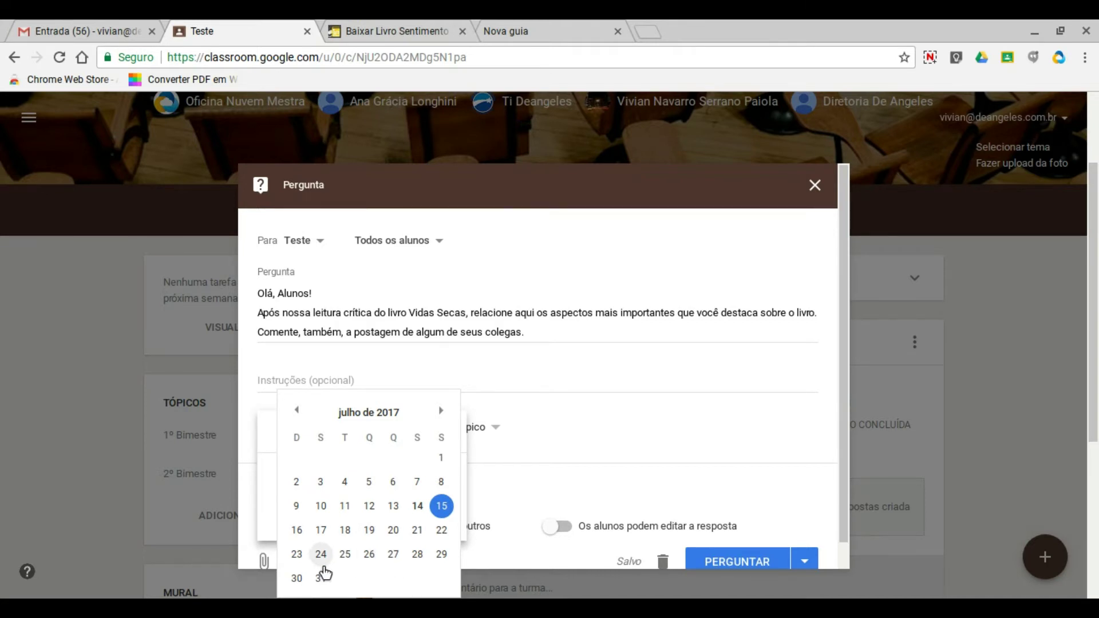
left_click(321, 555)
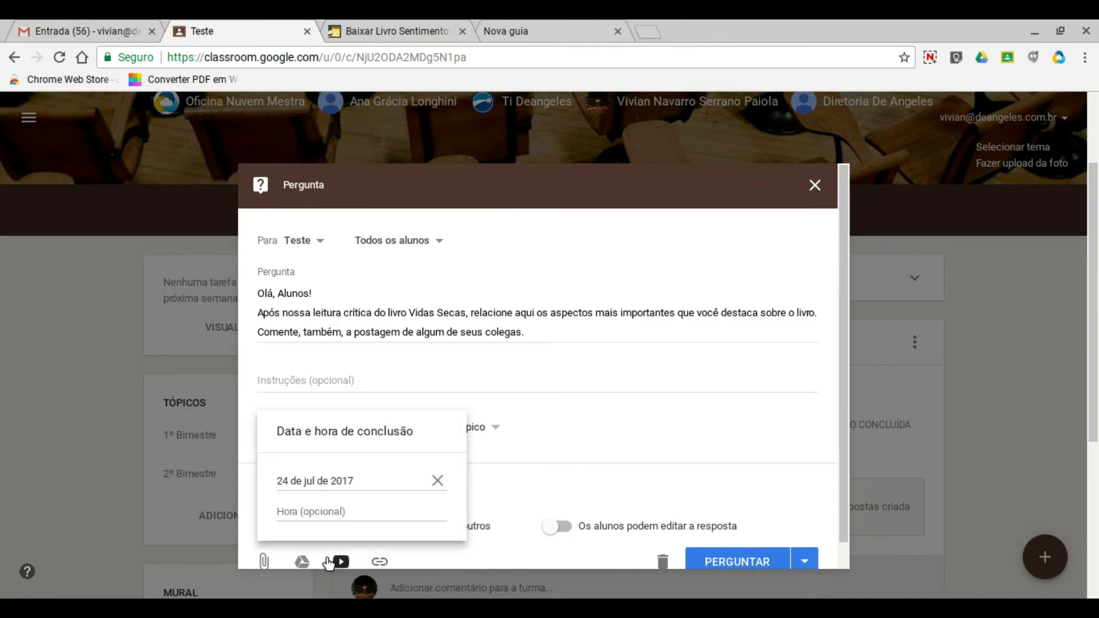
left_click(320, 511)
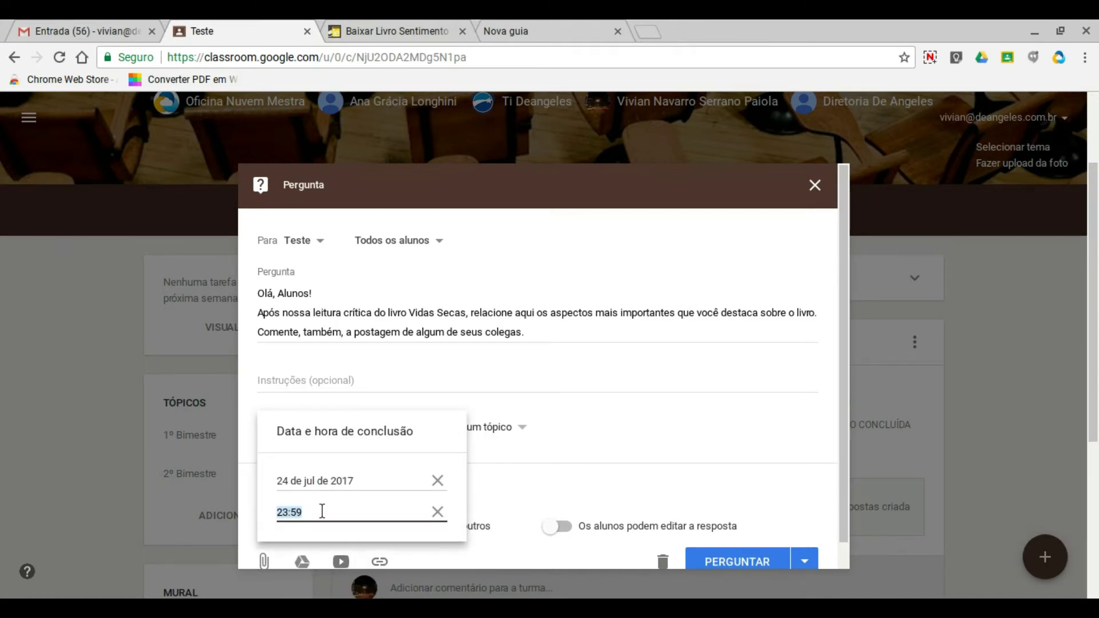
left_click(583, 469)
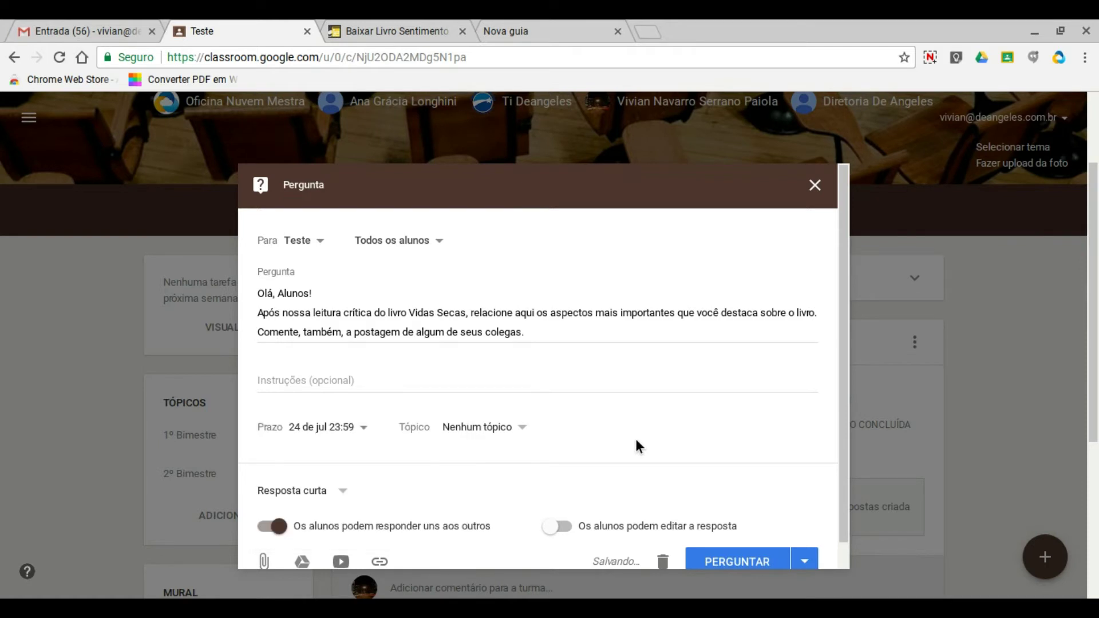
Create a new topic named "3º Bimestre" for the question.
left_click(522, 436)
left_click(472, 458)
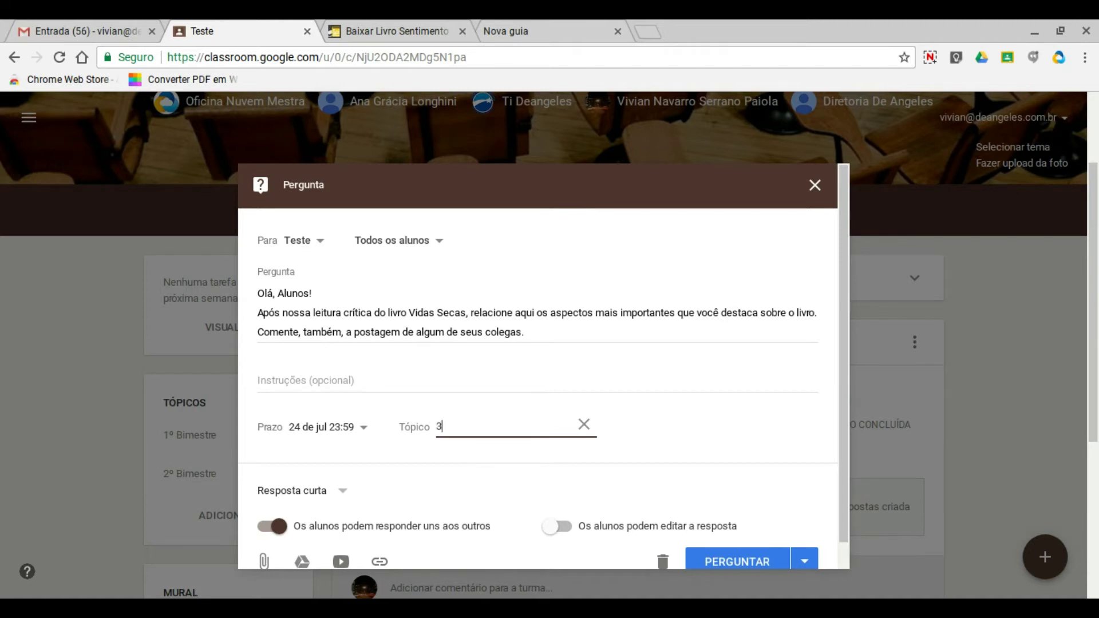
type("3º Bimestre")
Review the available answer types for the question and keep Resposta curta selected.
scroll(709, 399, "down", 1)
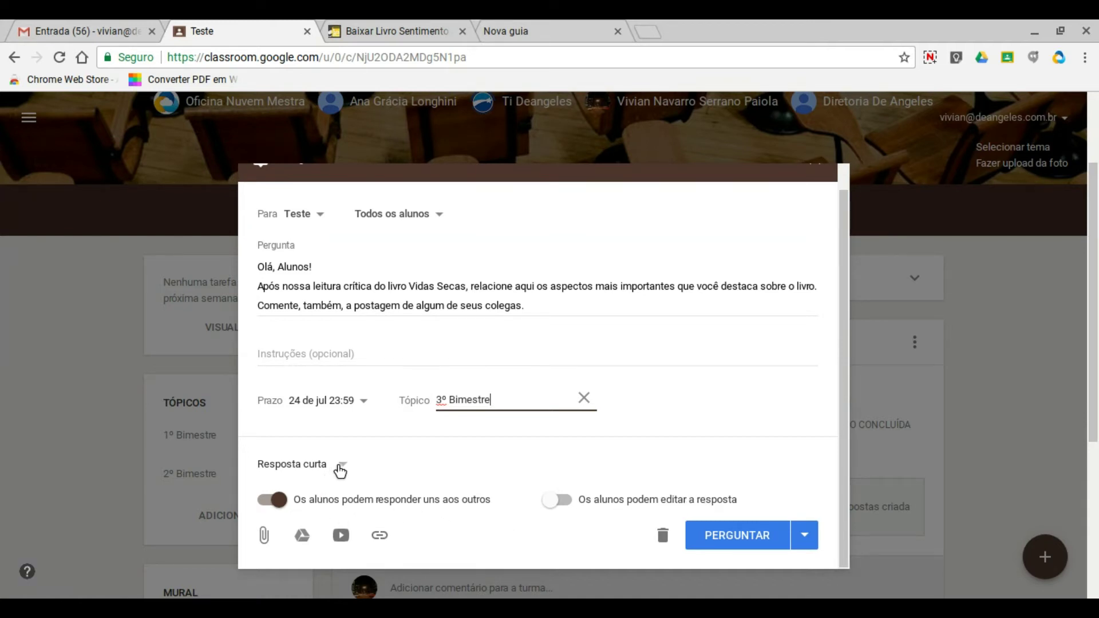
left_click(335, 467)
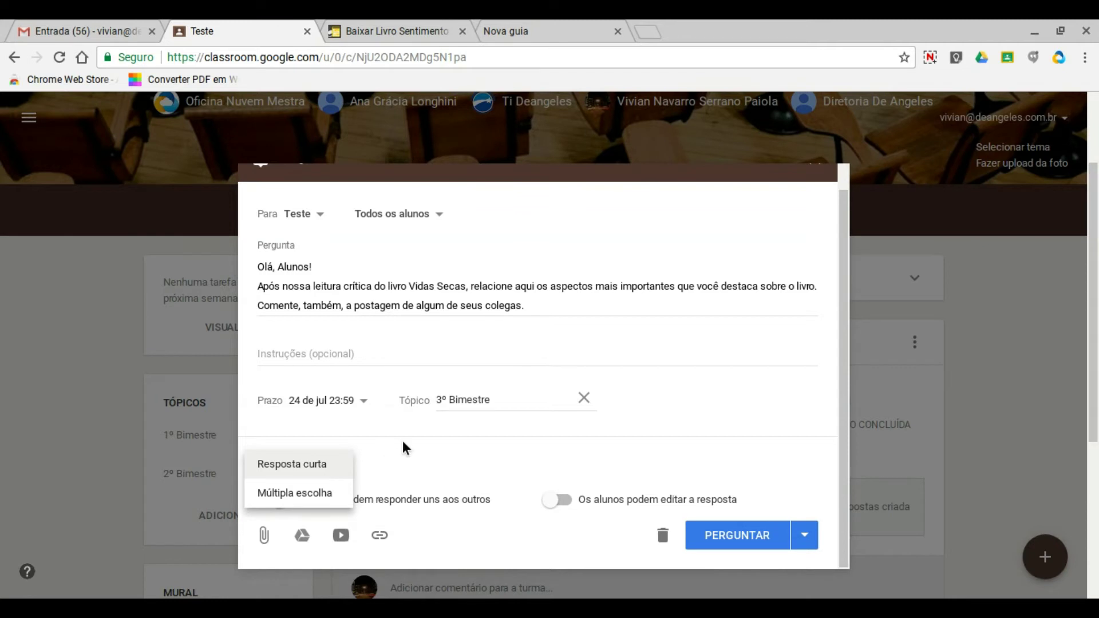
left_click(331, 467)
left_click(343, 471)
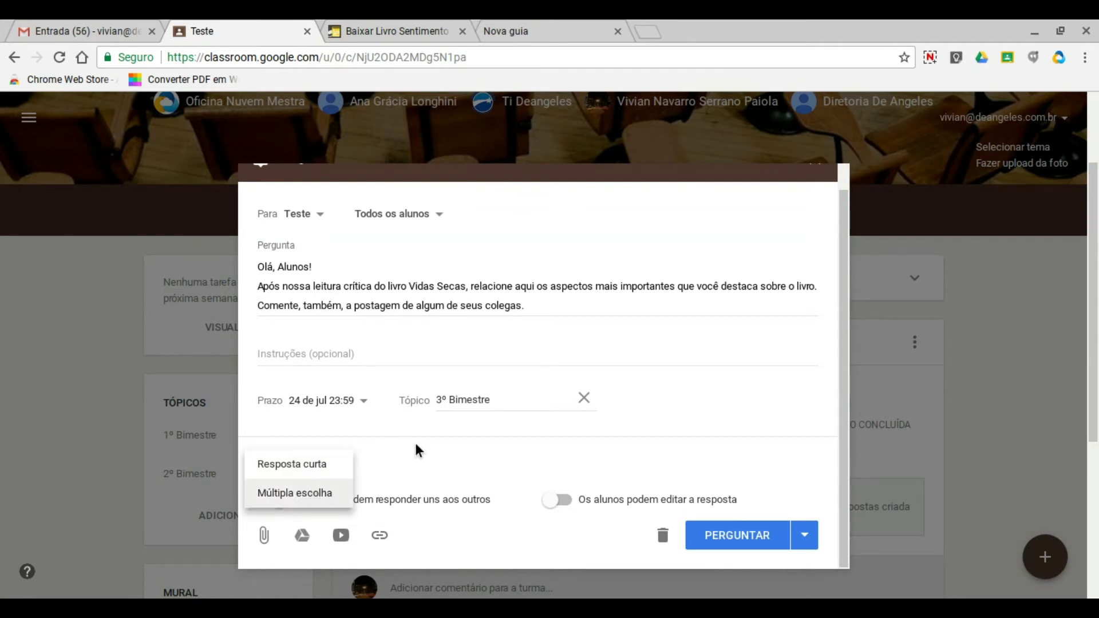
left_click(311, 468)
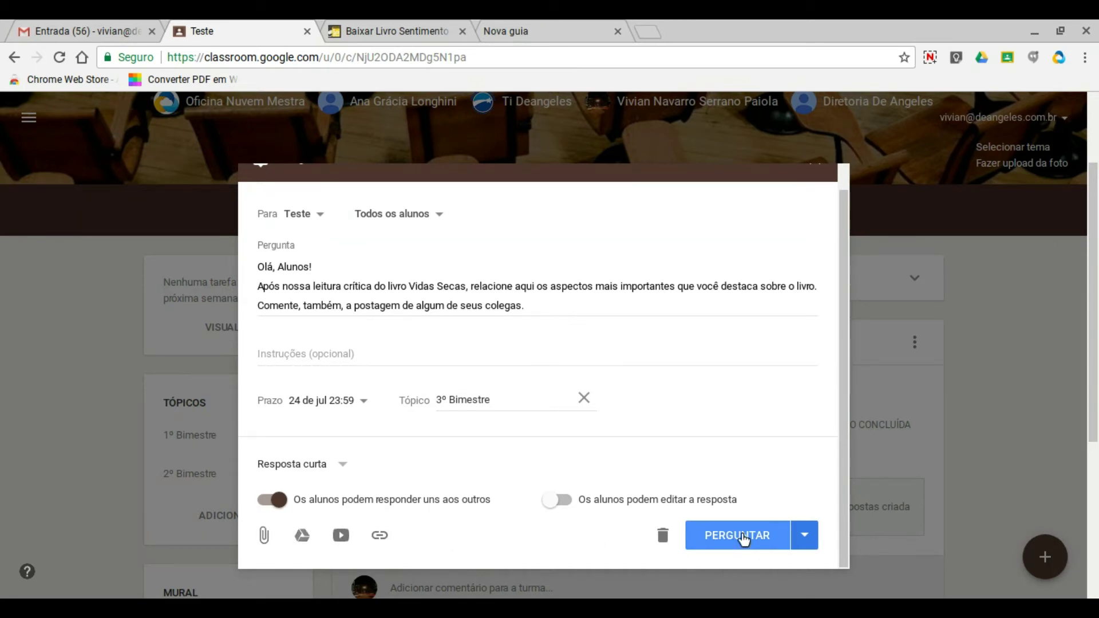
Publish the discussion question to the Teste class stream immediately and open its class comment field.
left_click(808, 535)
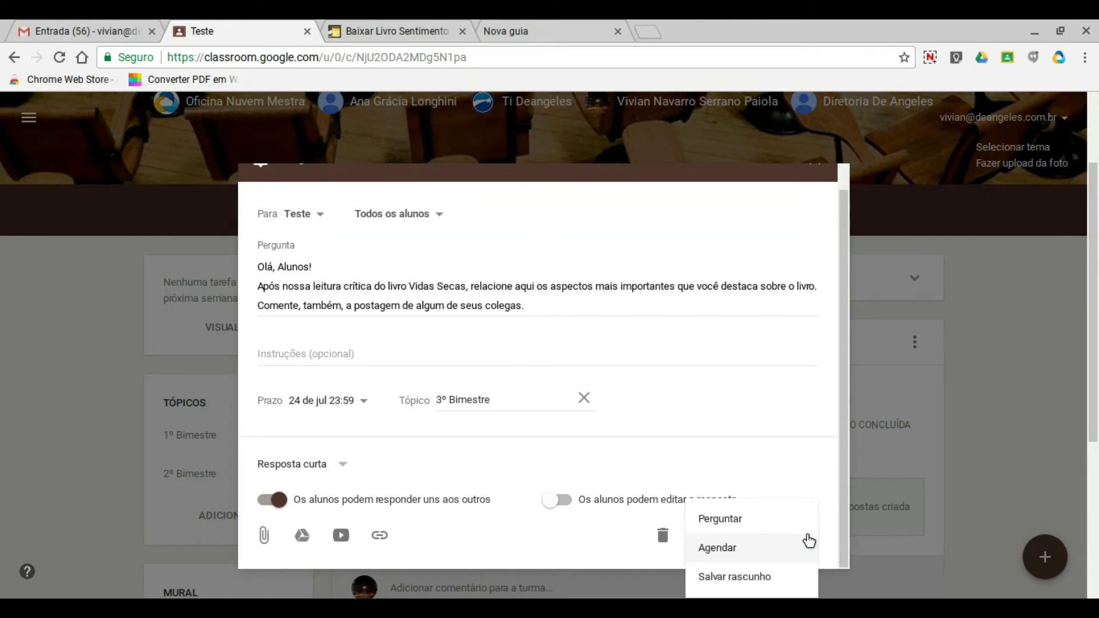
left_click(721, 520)
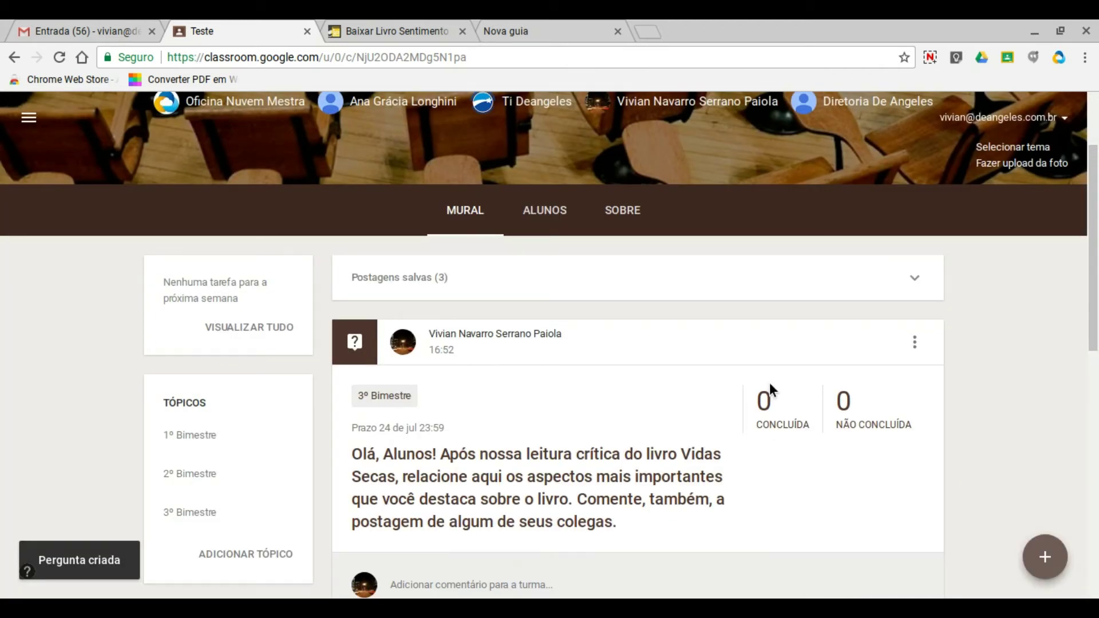
scroll(769, 382, "down", 2)
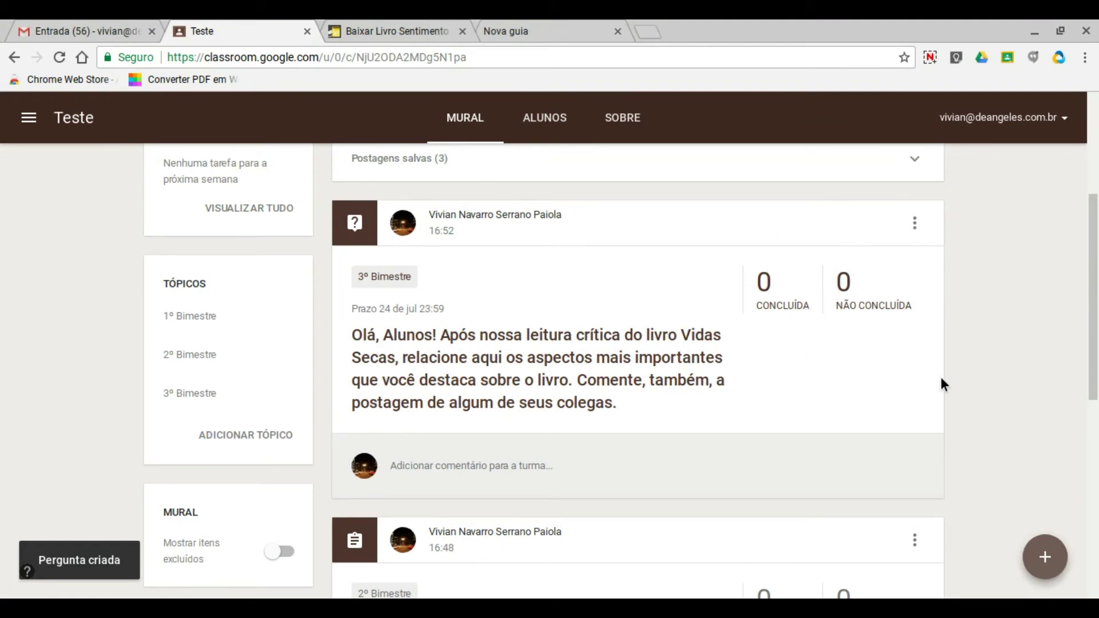
left_click(442, 480)
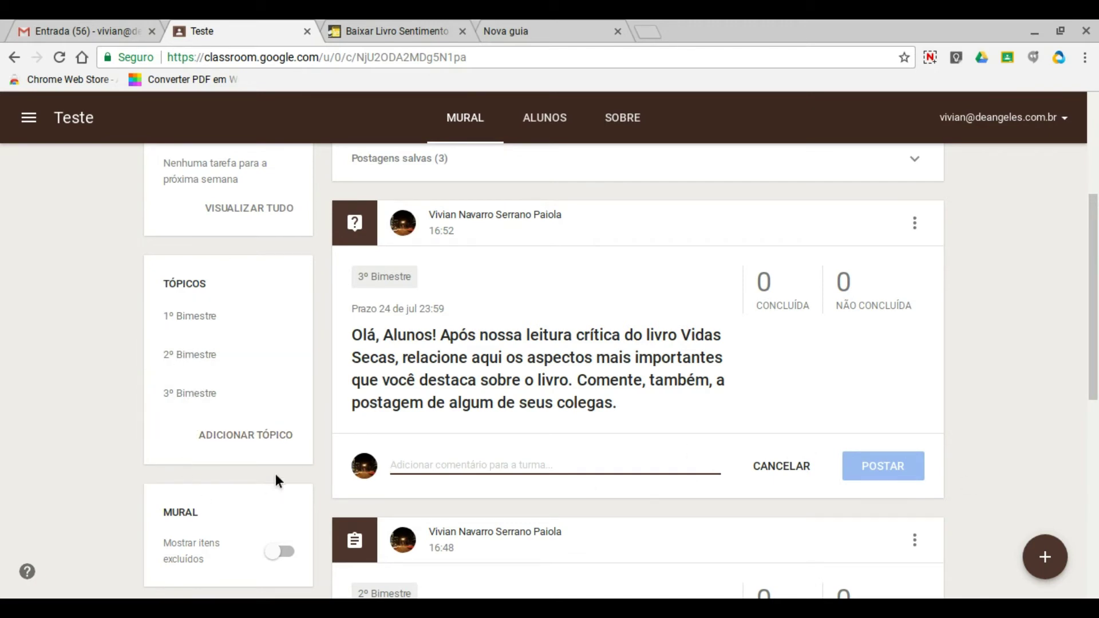
Review the posts filed under the topics 1º Bimestre, 2º Bimestre and 3º Bimestre, and return to the class stream.
left_click(180, 316)
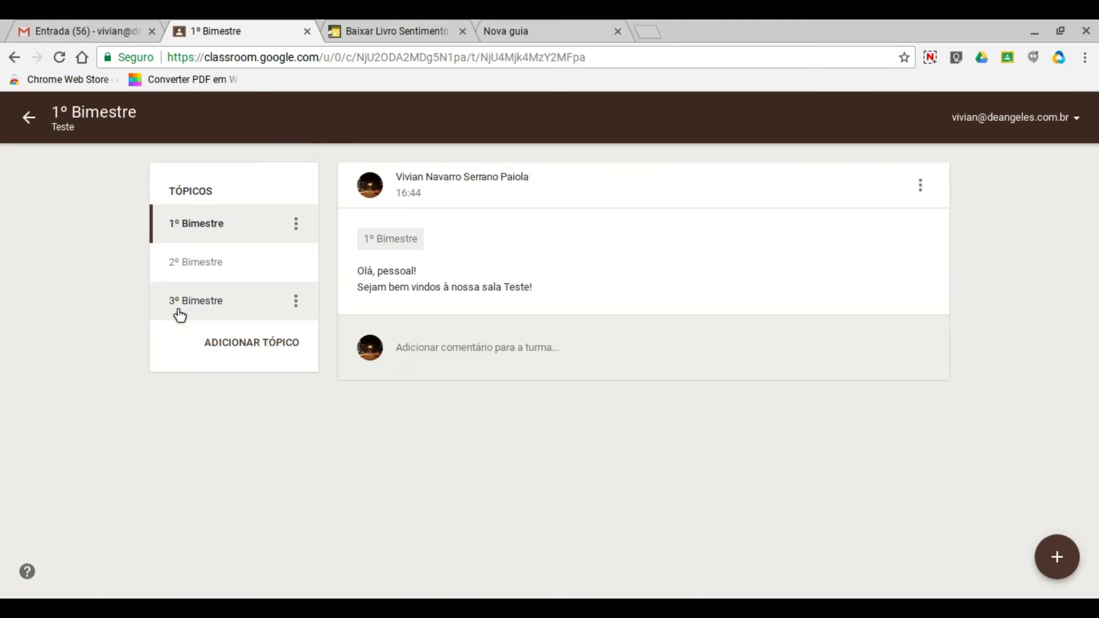
left_click(185, 265)
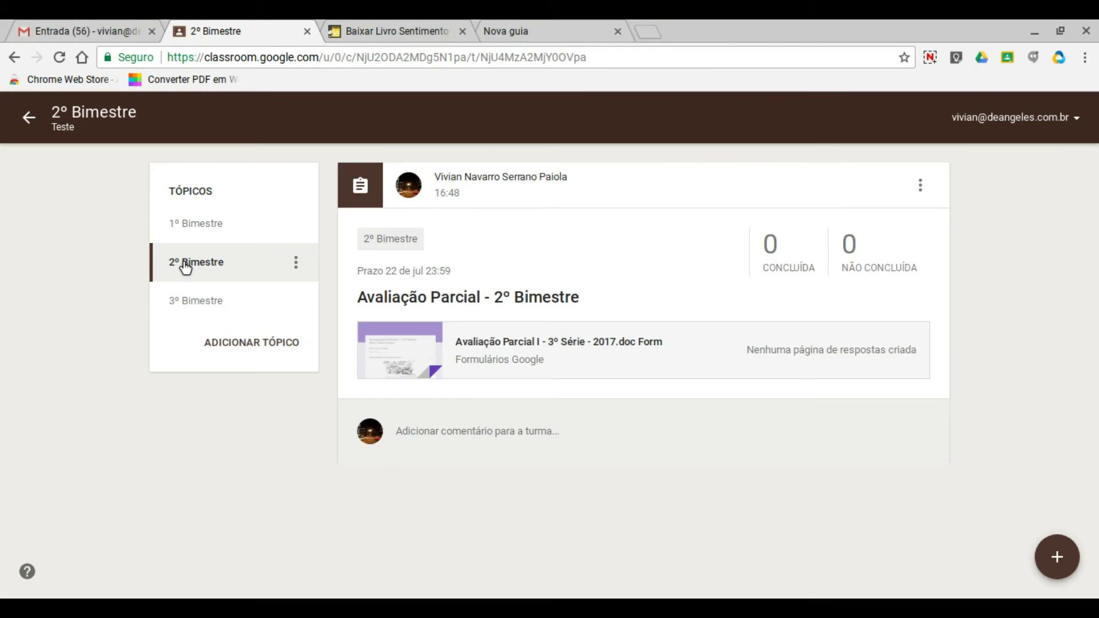
left_click(192, 302)
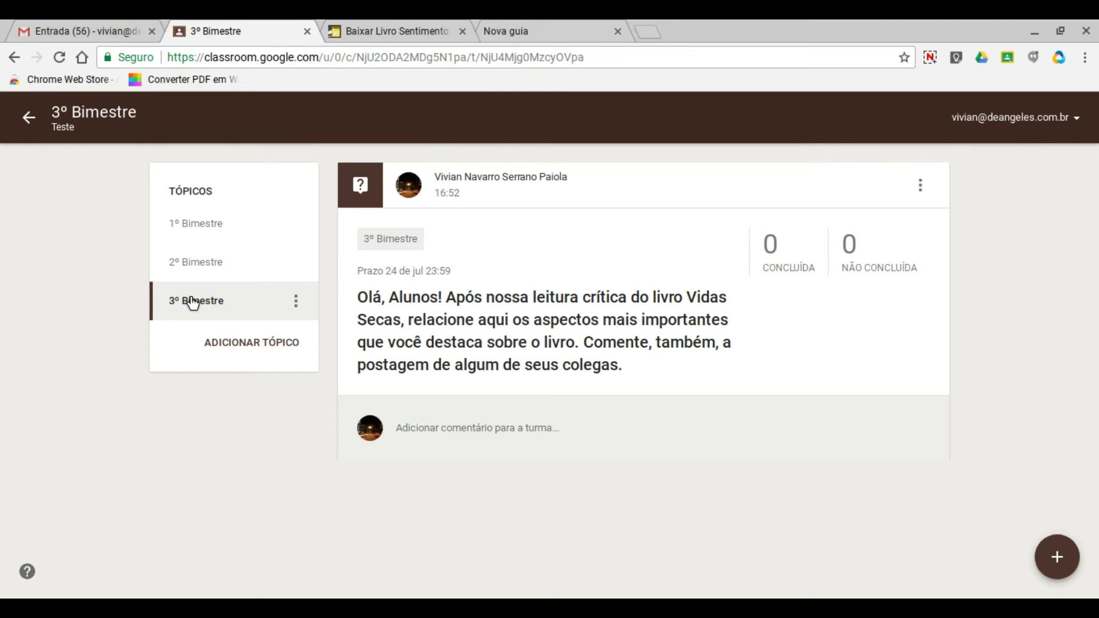
left_click(29, 117)
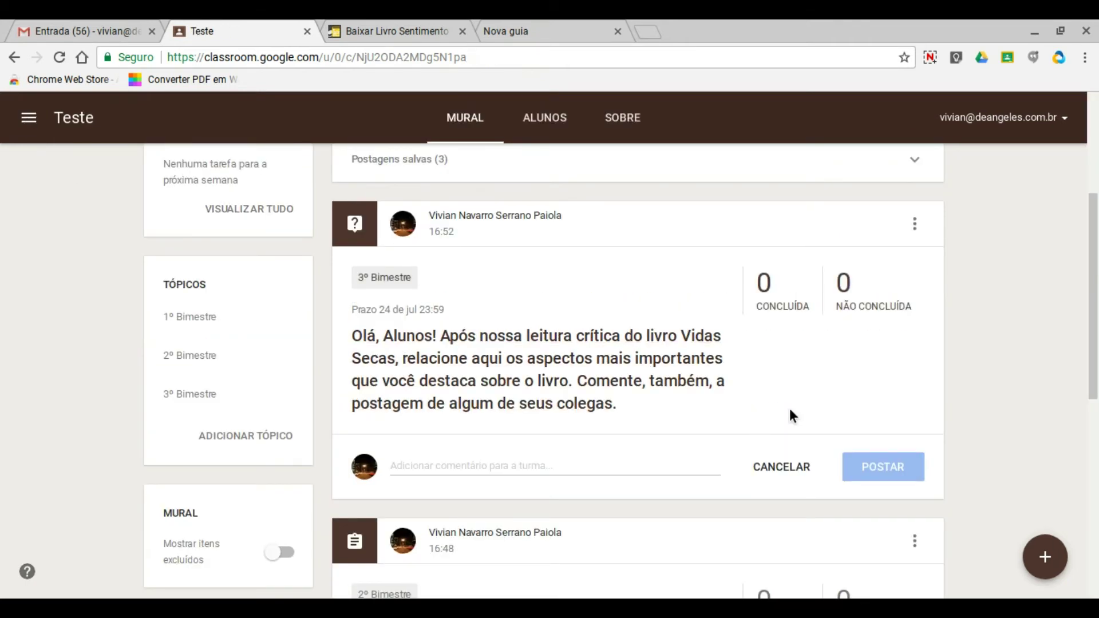
Examine the question, assignment and announcement posted in the Teste class stream.
scroll(992, 422, "up", 4)
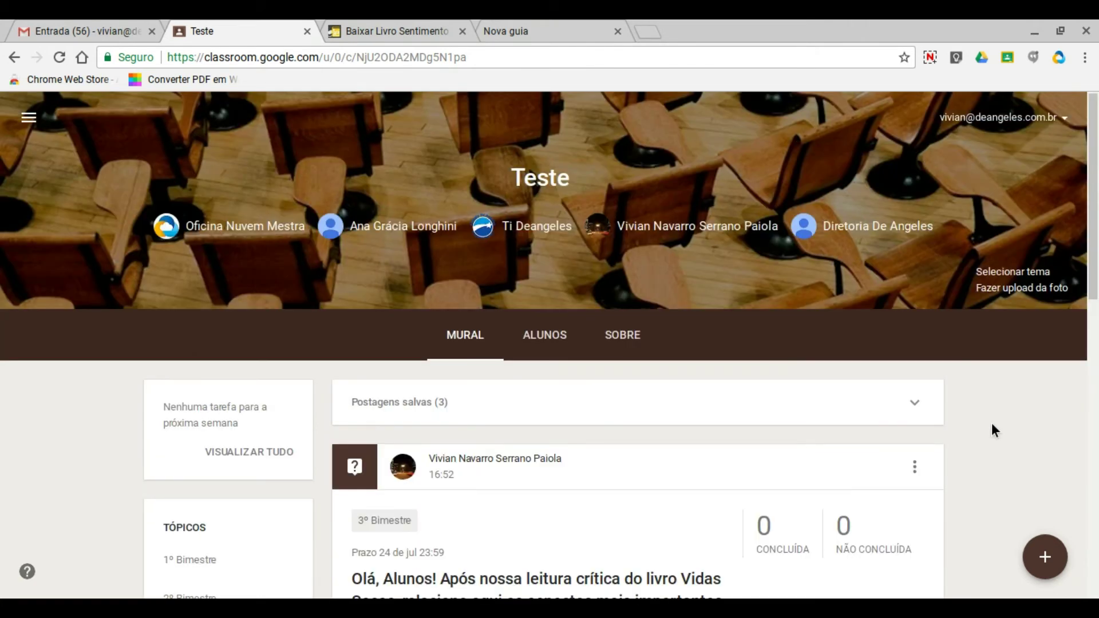
scroll(992, 424, "down", 4)
scroll(992, 430, "down", 1)
scroll(991, 431, "up", 1)
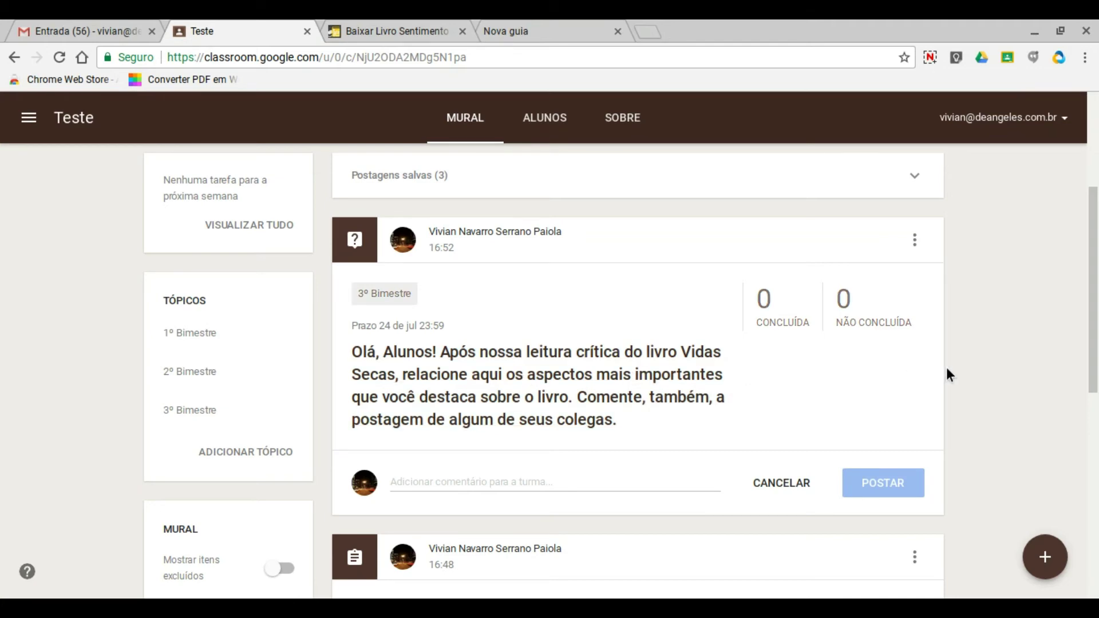
scroll(948, 373, "up", 4)
scroll(947, 369, "down", 10)
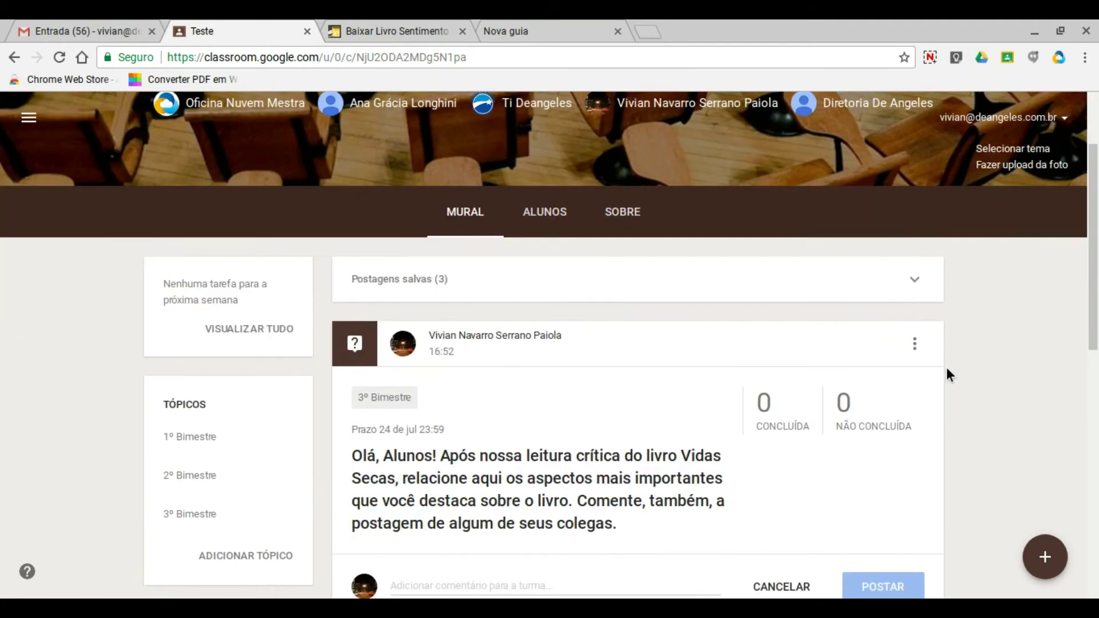
scroll(948, 369, "down", 3)
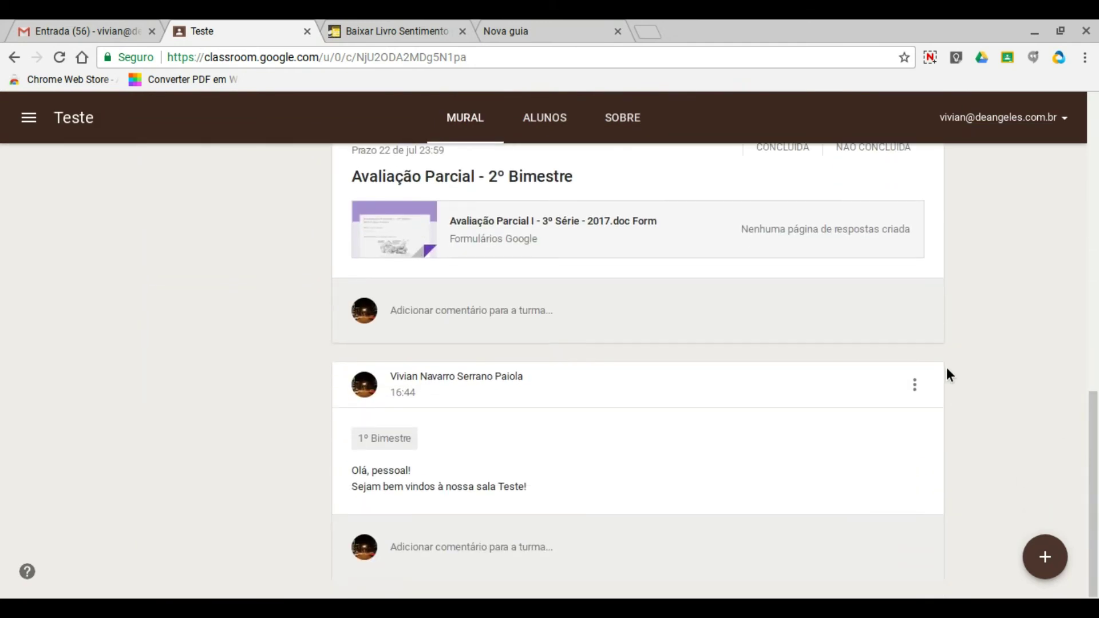
scroll(948, 369, "up", 4)
scroll(947, 369, "up", 8)
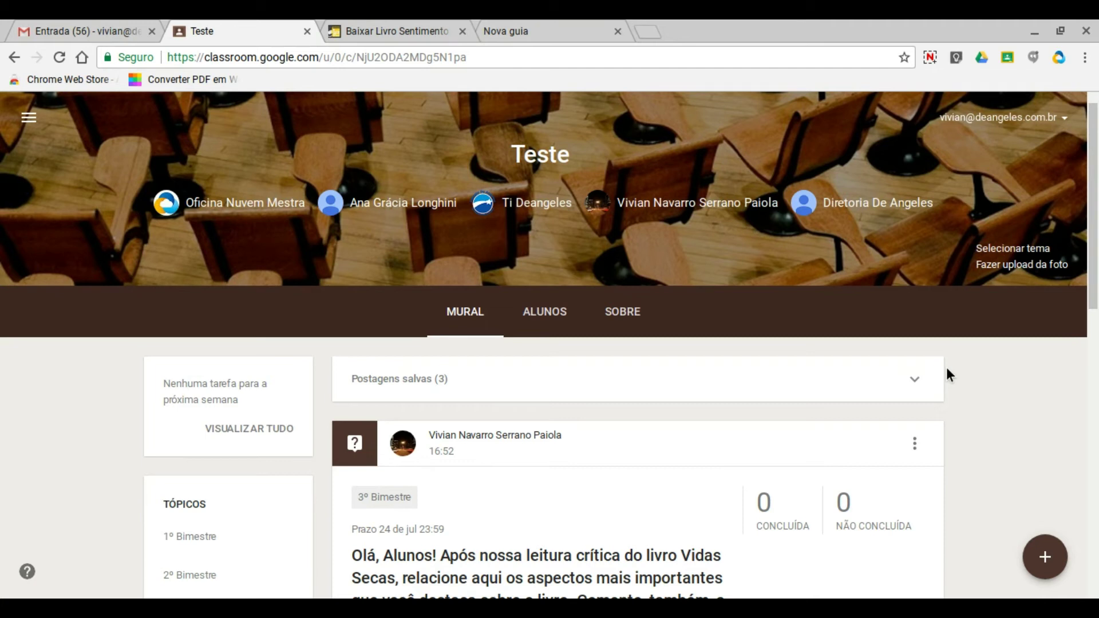
Search the web for "play store" in a new browser tab and open the Google Play Android apps page.
left_click(644, 32)
type("p")
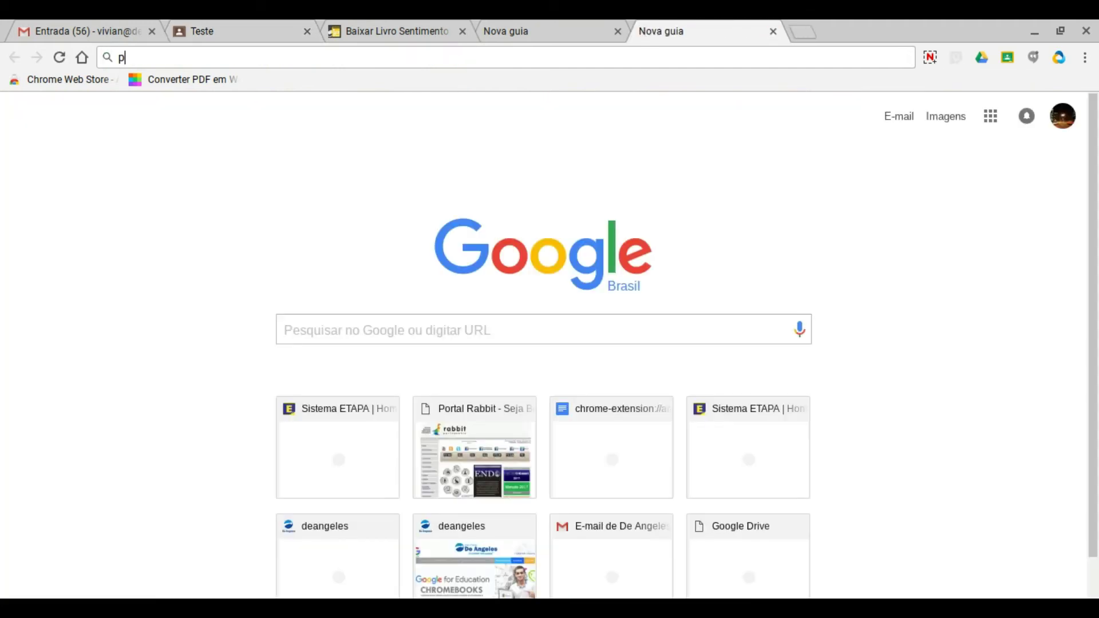
type("lay store")
key("Return")
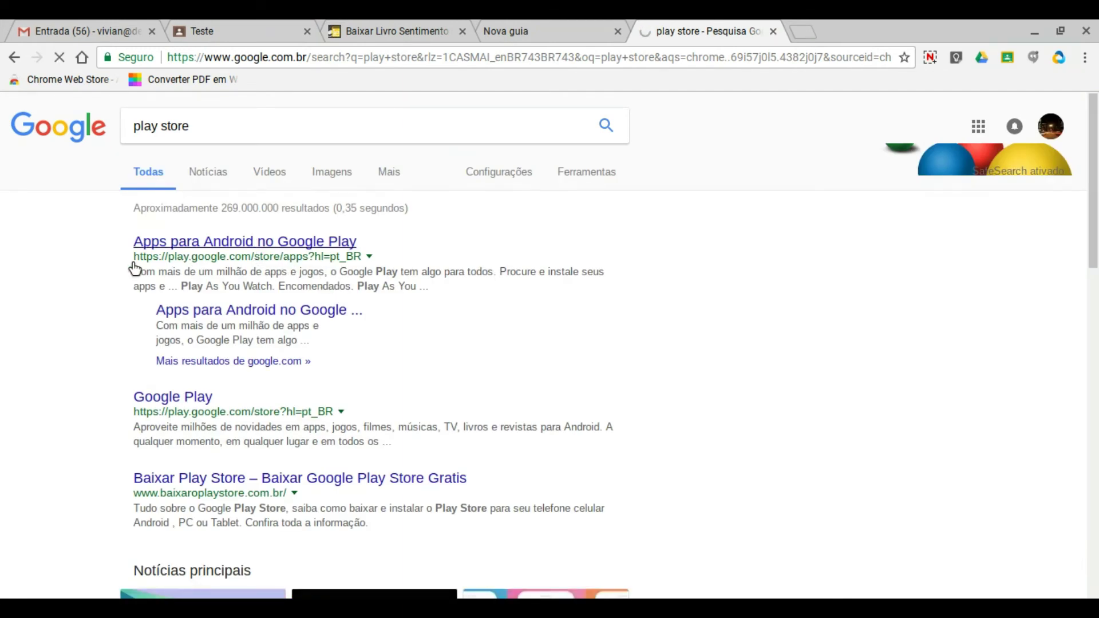
left_click(381, 226)
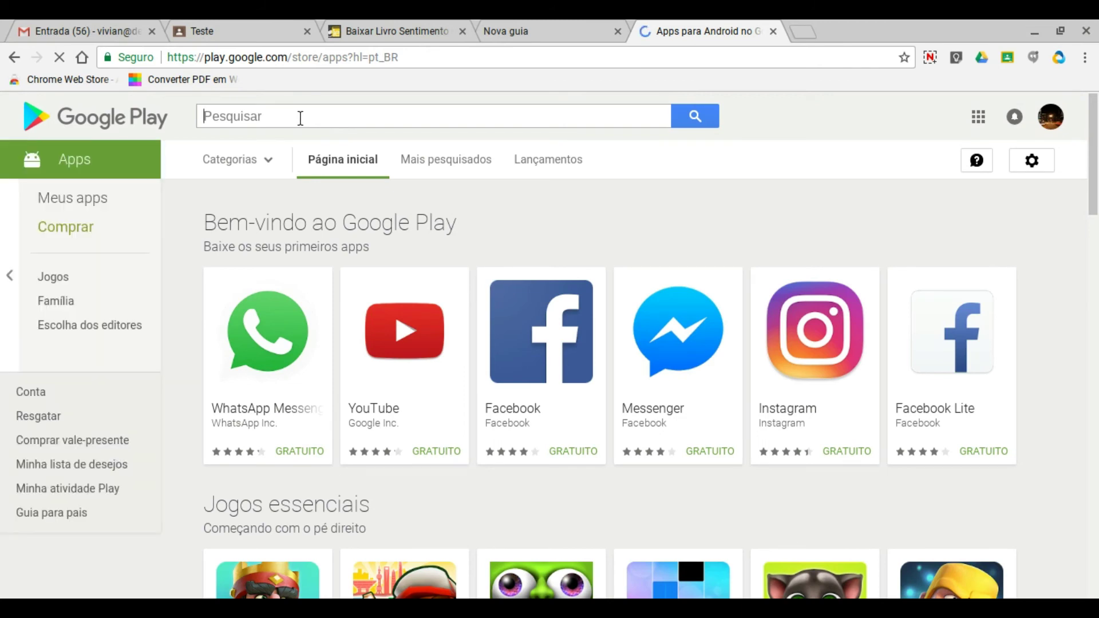
Search Google Play for "classroom".
type("c")
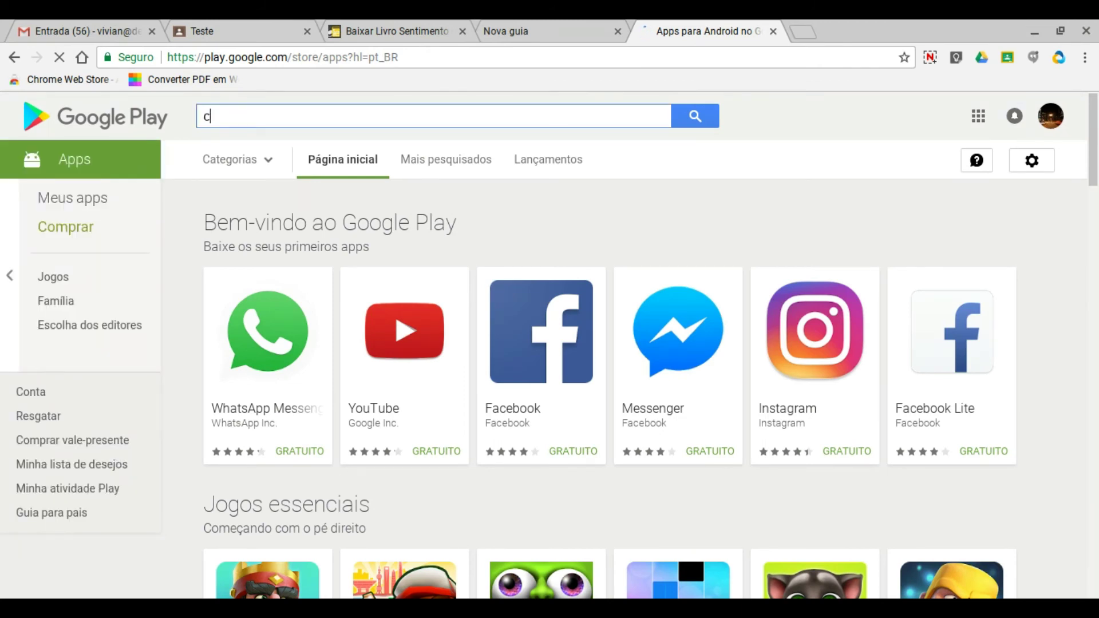
type("lassroom")
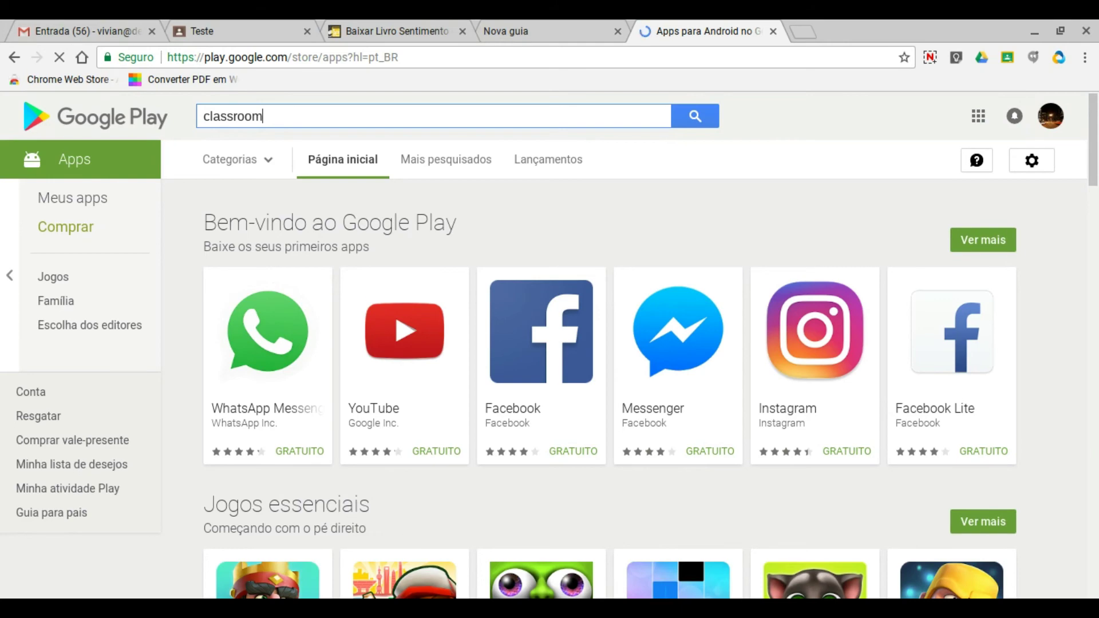
key("Return")
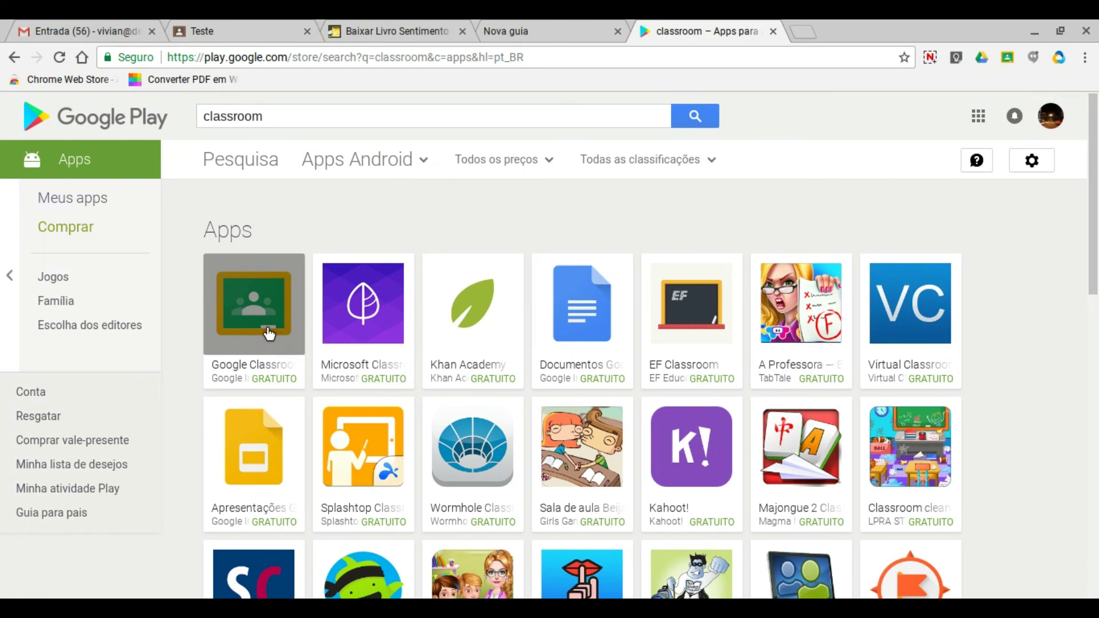
Switch back to the Teste class in Google Classroom and examine the list of classes in the main navigation.
left_click(187, 28)
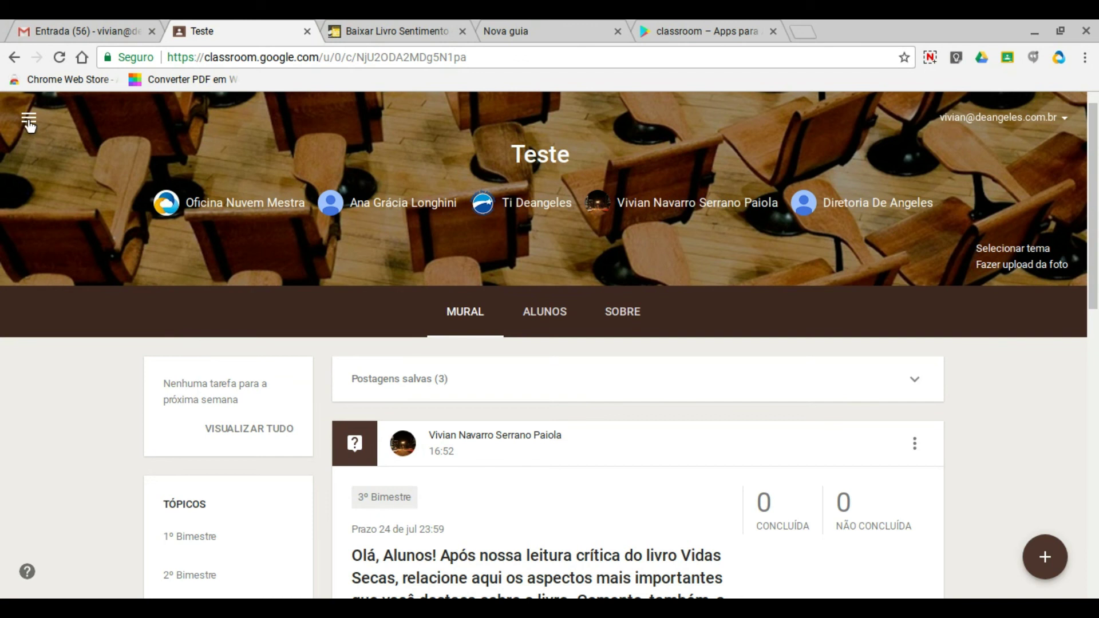
left_click(29, 120)
left_click(311, 111)
left_click(35, 122)
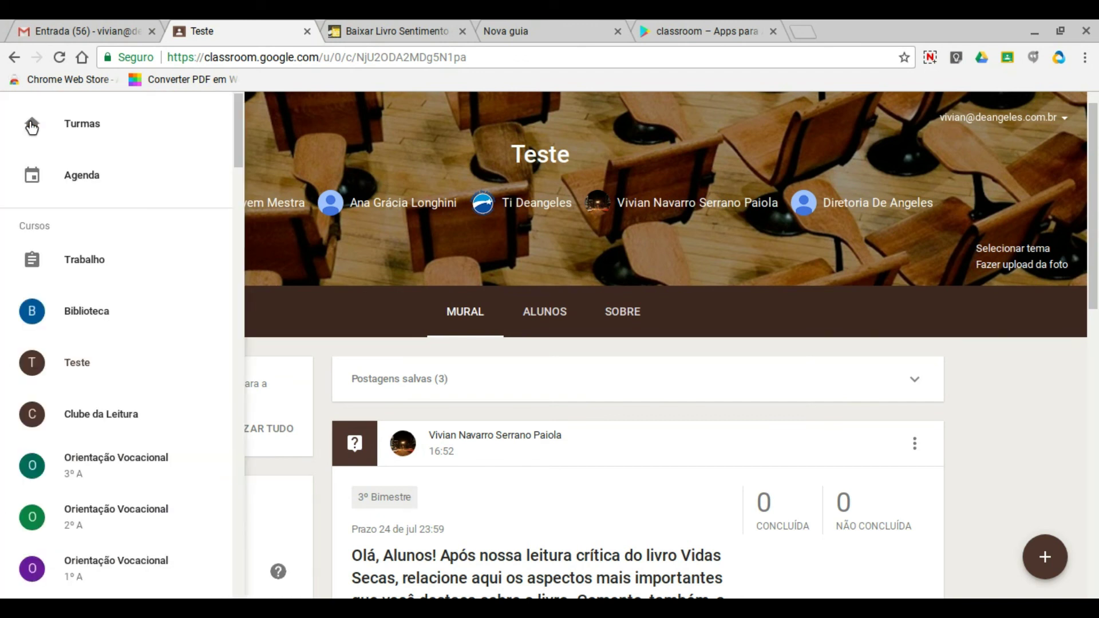
scroll(72, 313, "down", 14)
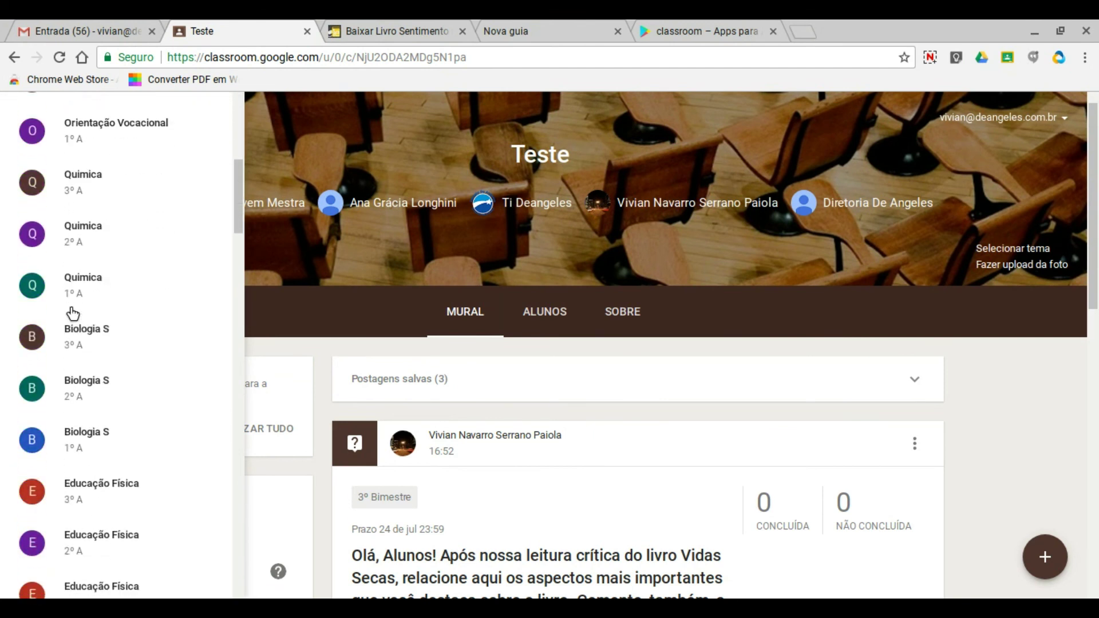
scroll(73, 313, "down", 5)
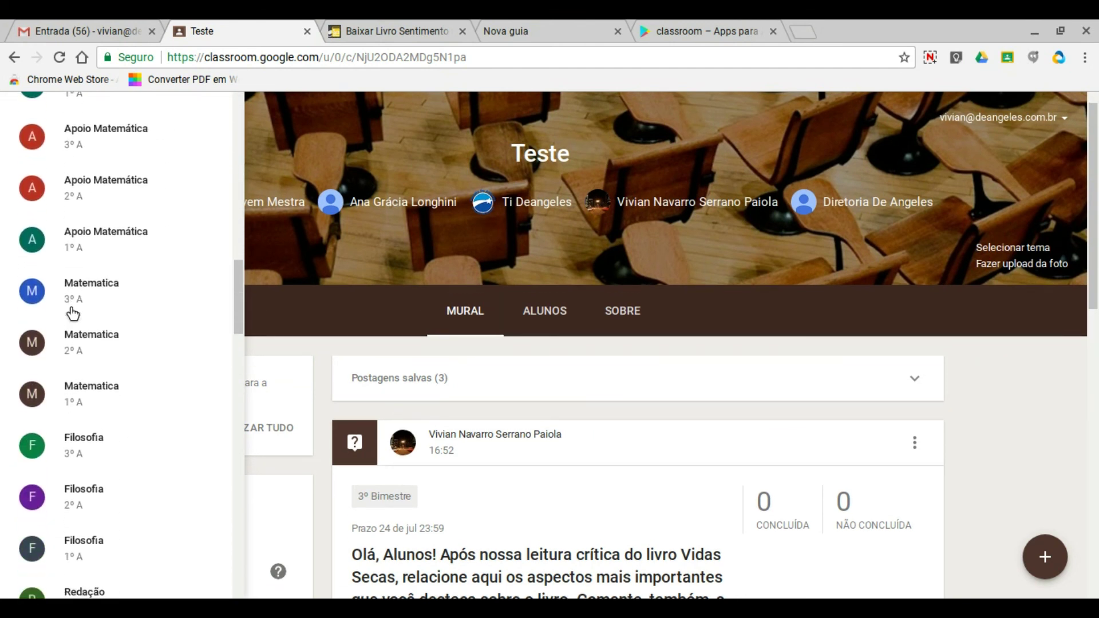
scroll(73, 313, "up", 10)
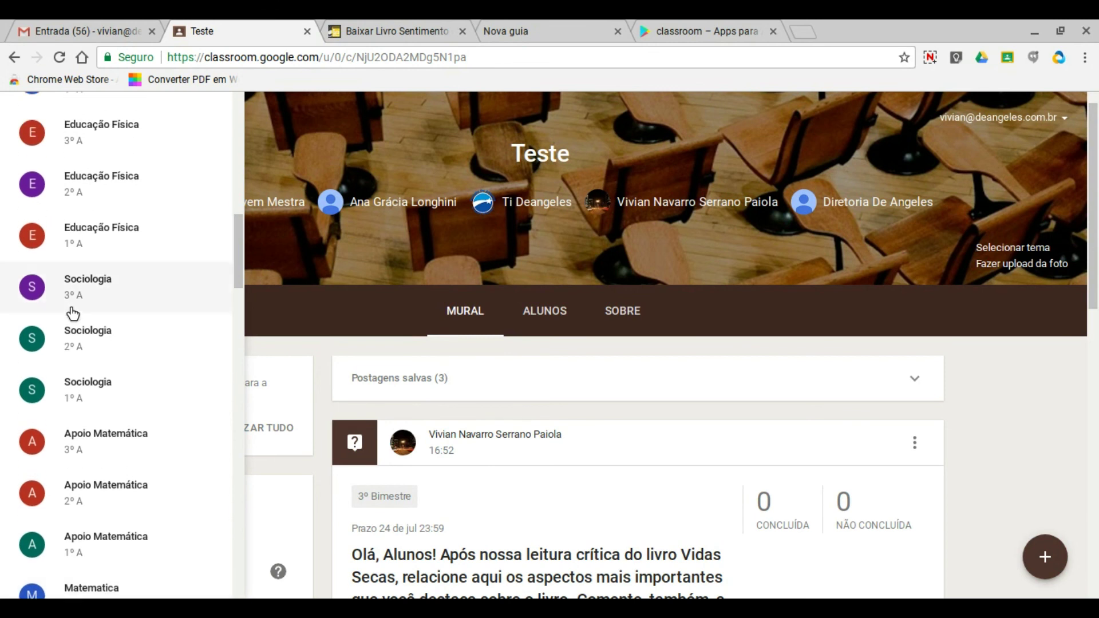
scroll(73, 313, "up", 10)
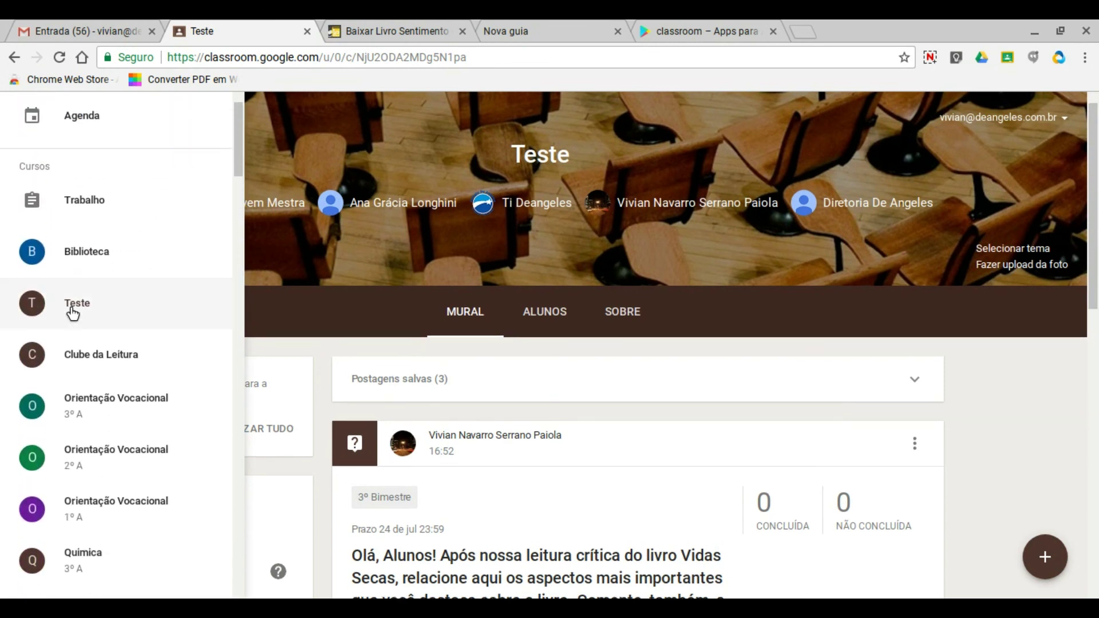
left_click(73, 314)
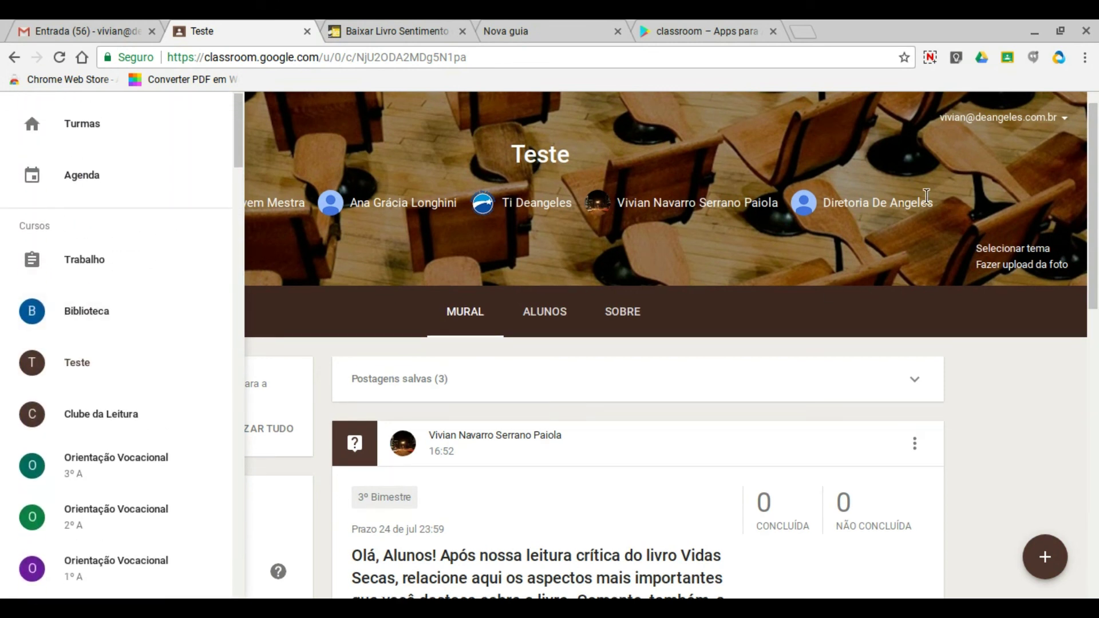